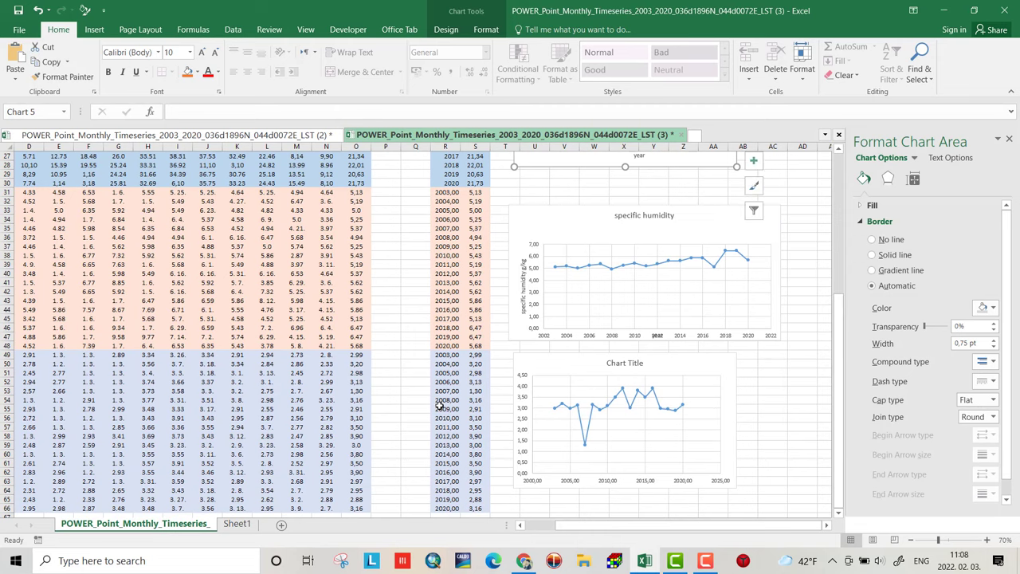
# Step: Switch to Chrome, search Google for "power access climate data", and open the NASA POWER Data Access Viewer past its welcome screen
pyautogui.click(524, 560)
pyautogui.click(455, 278)
pyautogui.write('po')
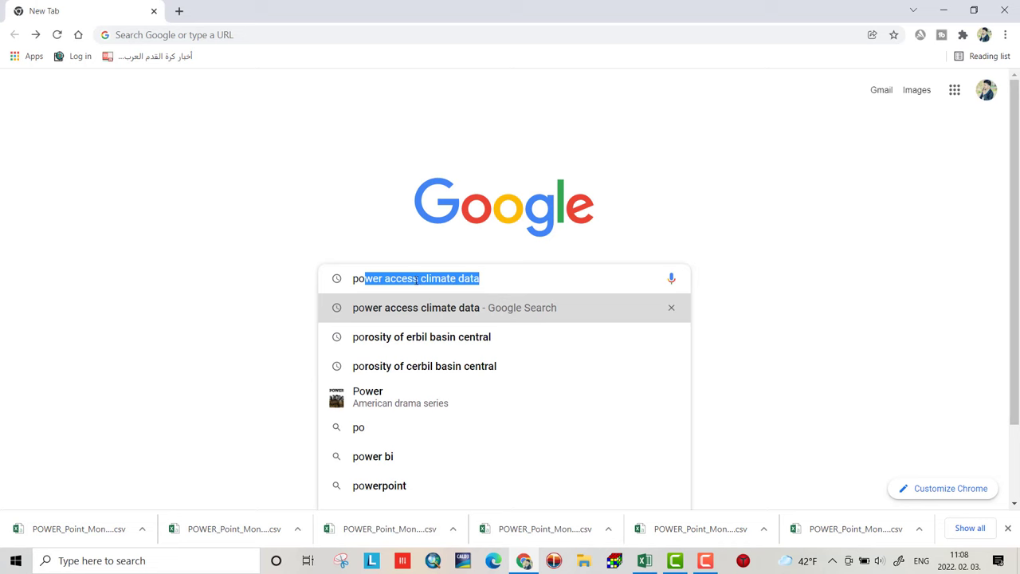
pyautogui.click(502, 278)
pyautogui.press('Return')
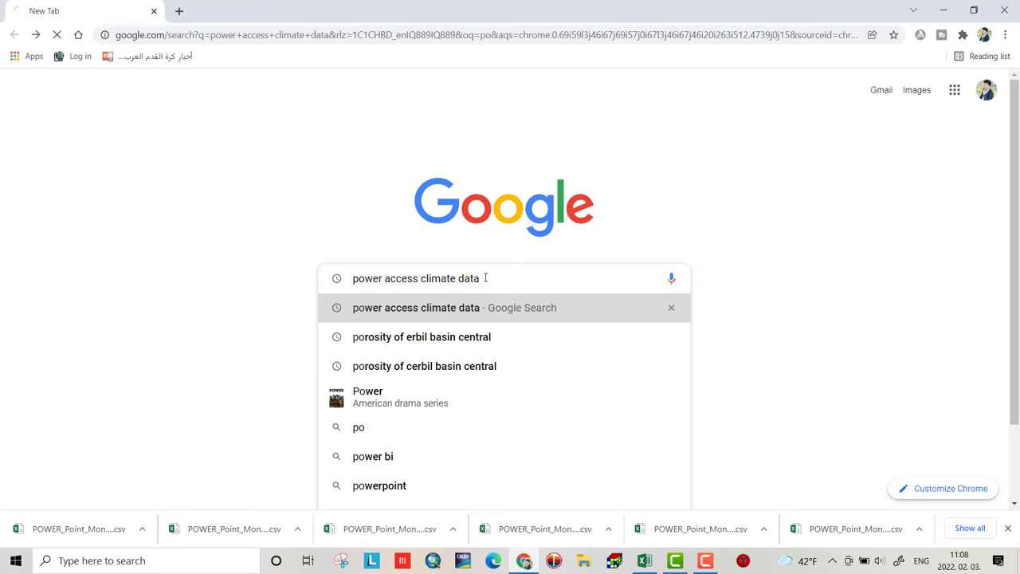
pyautogui.click(239, 219)
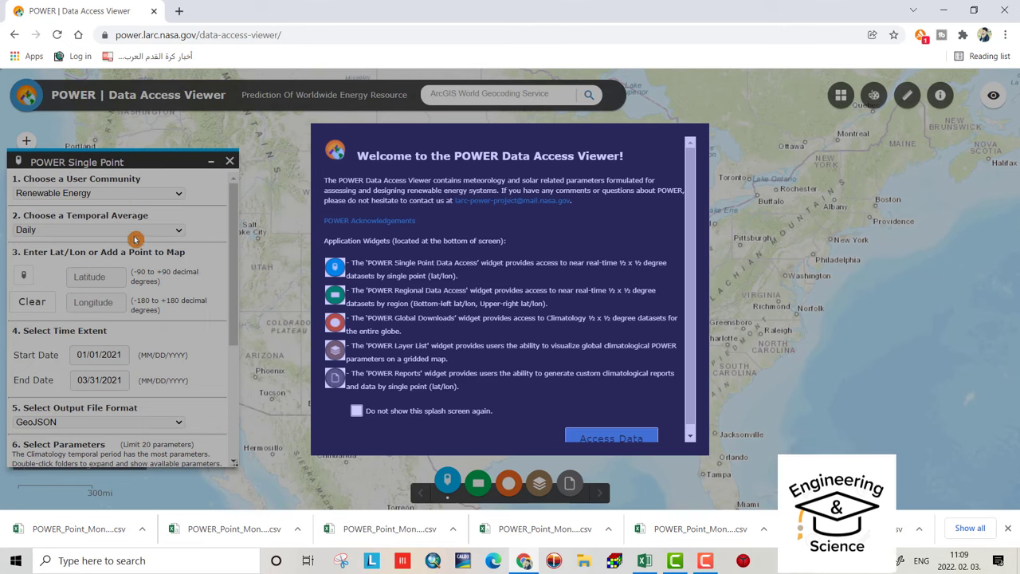
pyautogui.click(599, 436)
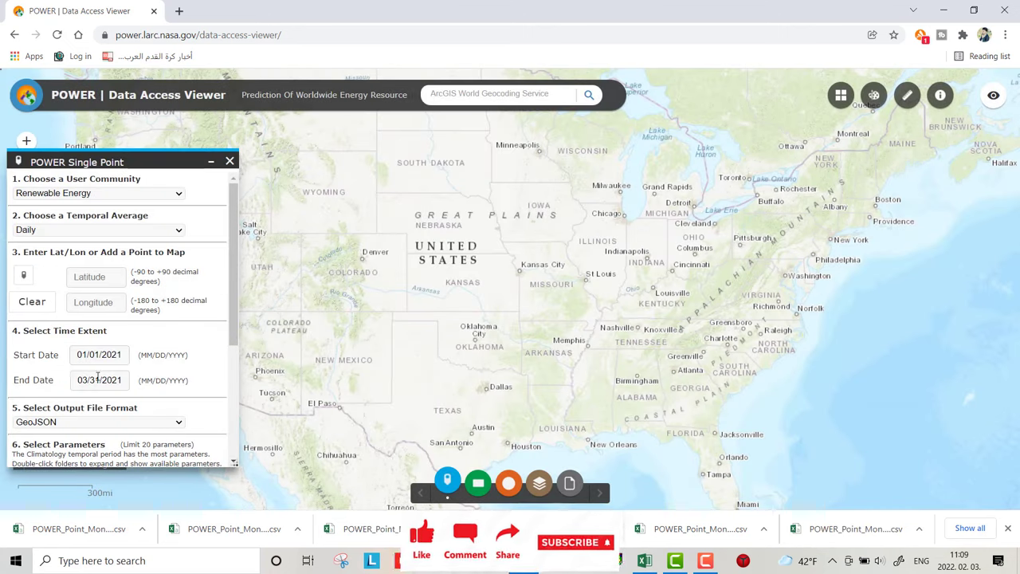
# Step: Choose Renewable Energy as the user community and Monthly & Annual as the temporal average
pyautogui.click(146, 193)
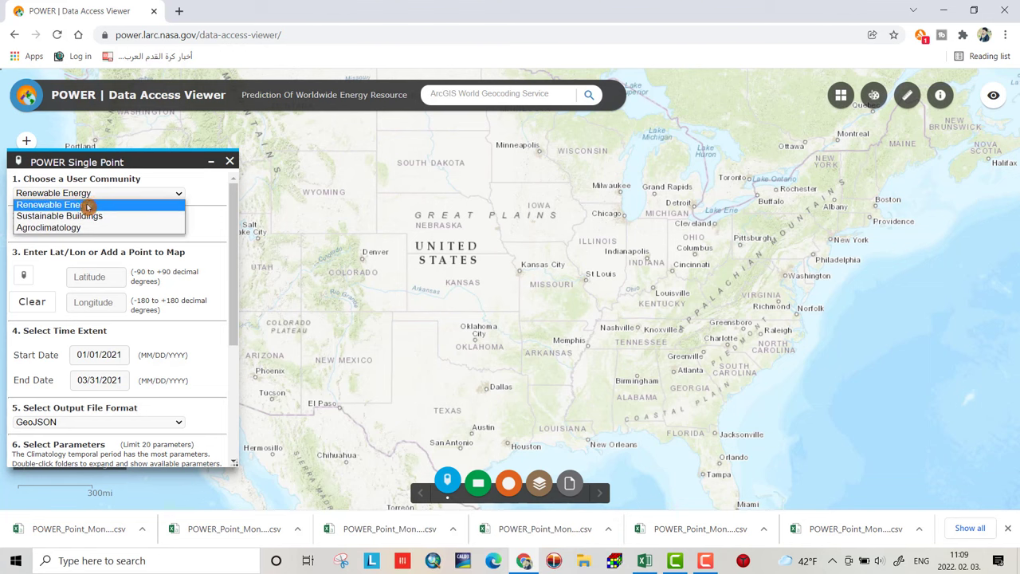
pyautogui.click(88, 206)
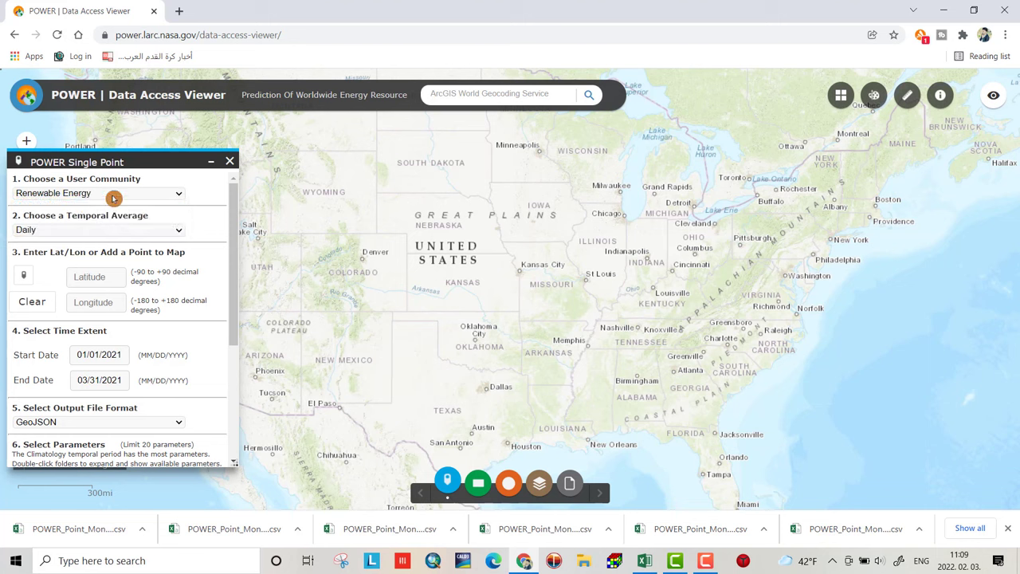
pyautogui.click(167, 230)
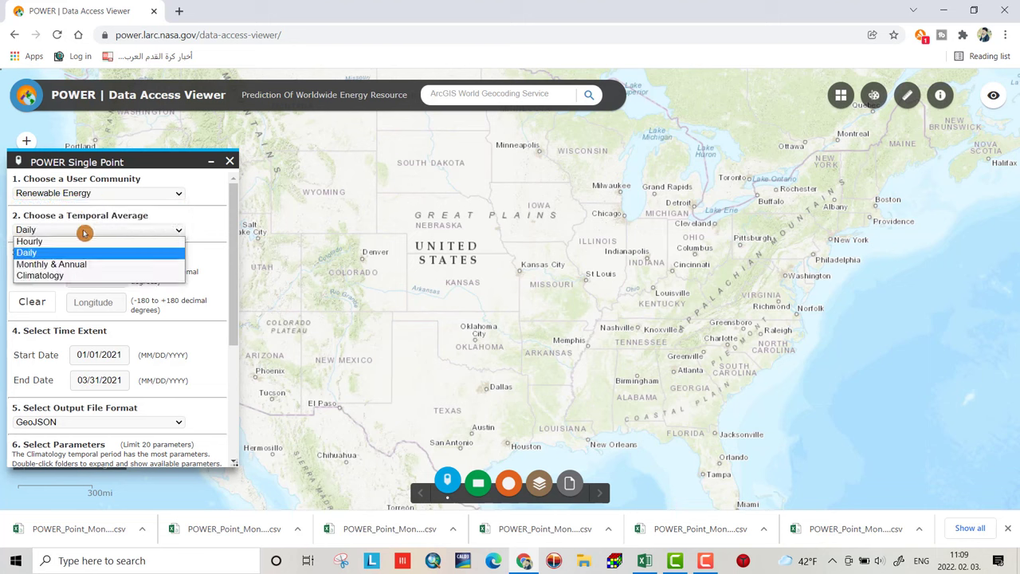
pyautogui.click(56, 264)
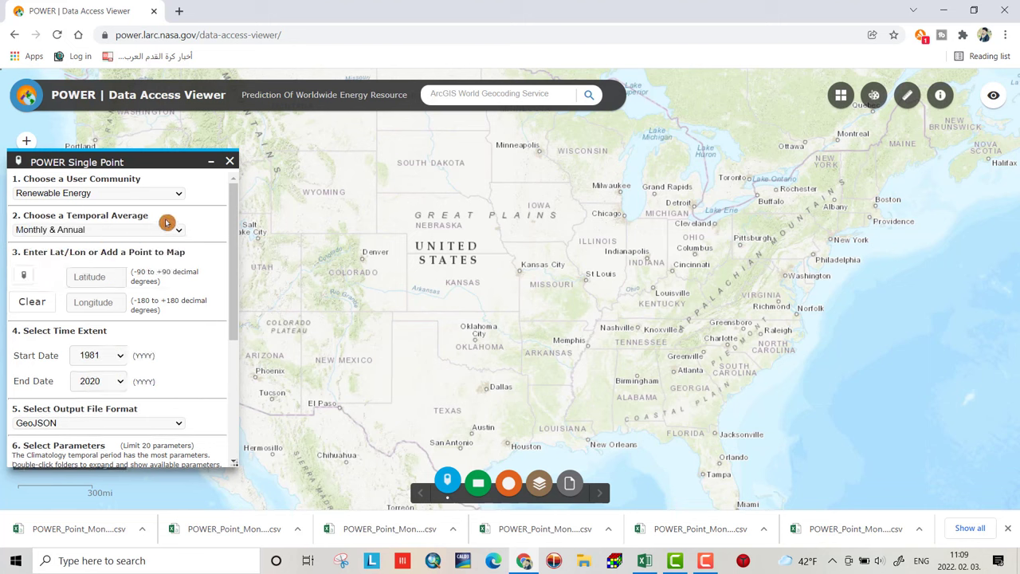
# Step: Add the data point on the map at the centre of Erbil, Iraq, at about latitude 36.19 and longitude 44.01
pyautogui.click(96, 277)
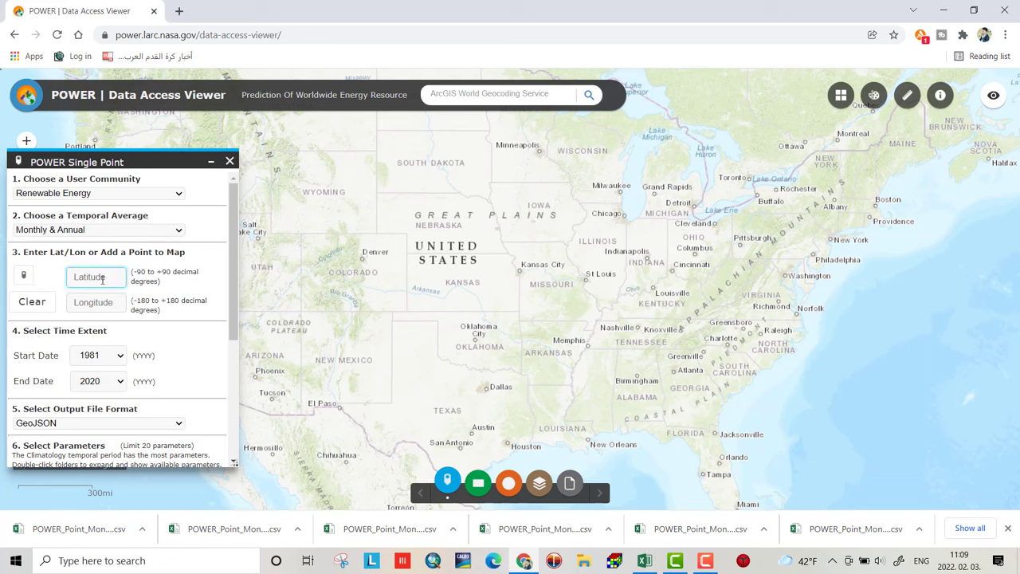
pyautogui.click(24, 277)
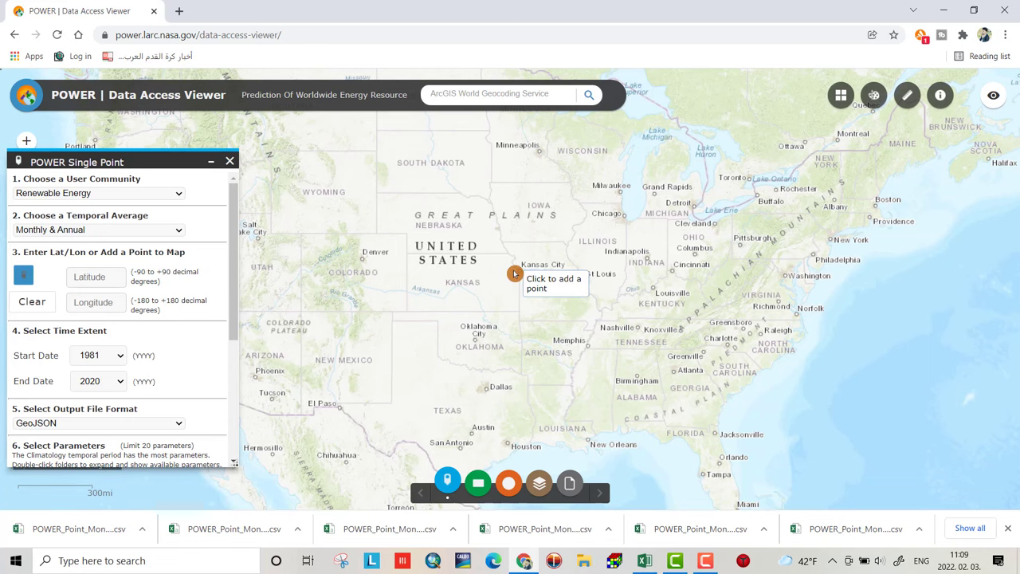
pyautogui.scroll(-2, 515, 275)
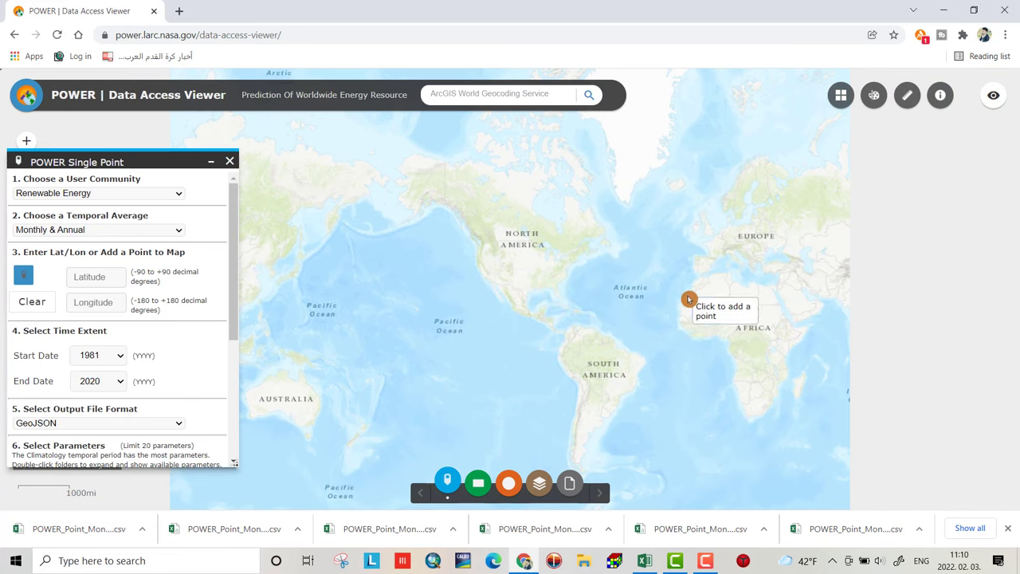
pyautogui.moveTo(451, 287); pyautogui.dragTo(614, 298)
pyautogui.scroll(3, 387, 273)
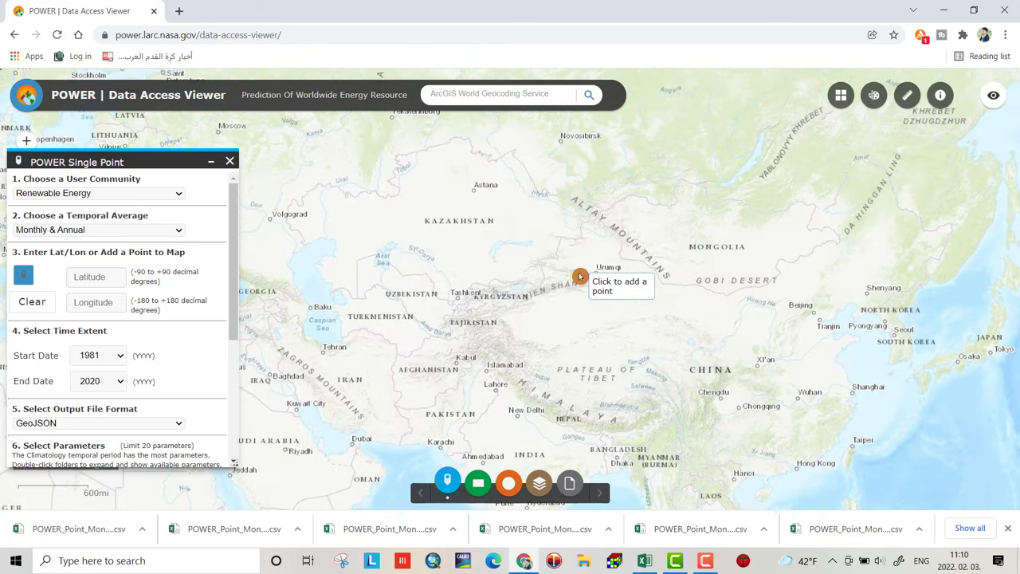
pyautogui.scroll(3, 729, 369)
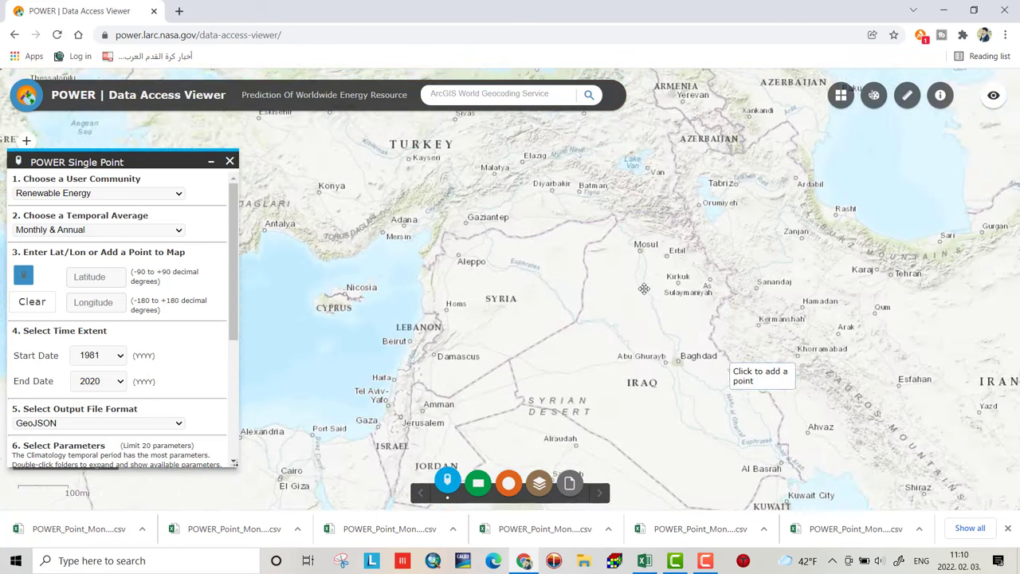
pyautogui.scroll(4, 662, 246)
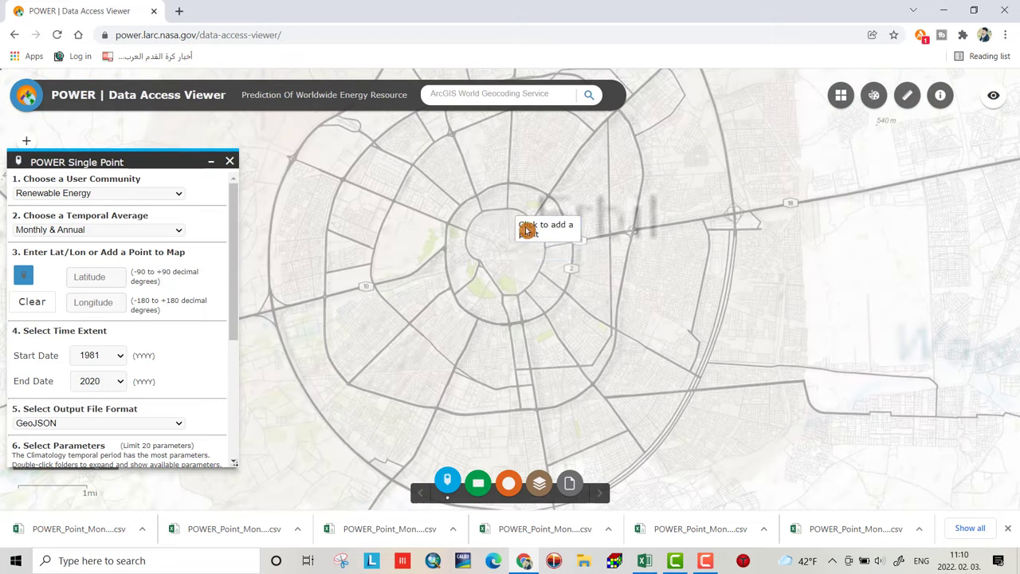
pyautogui.scroll(-2, 543, 243)
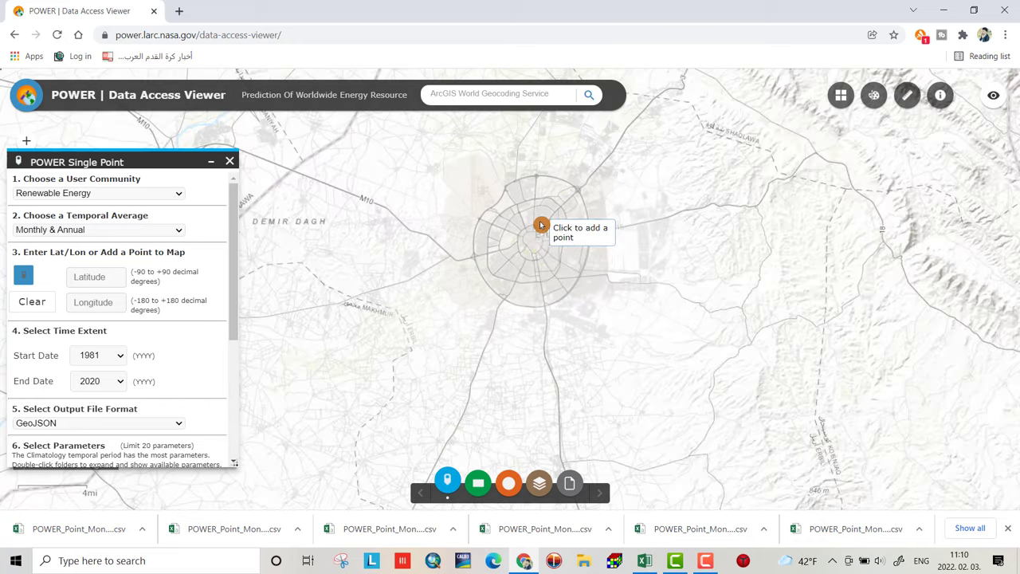
pyautogui.click(544, 243)
pyautogui.click(96, 277)
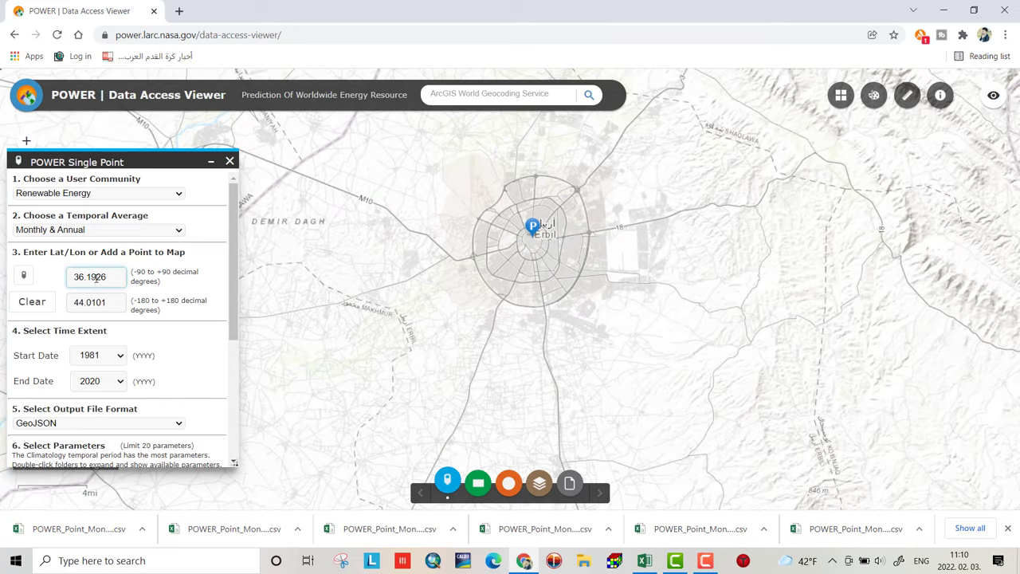
# Step: Set the time extent from 2003 to 2020 and choose CSV as the output file format
pyautogui.moveTo(237, 266); pyautogui.dragTo(237, 297)
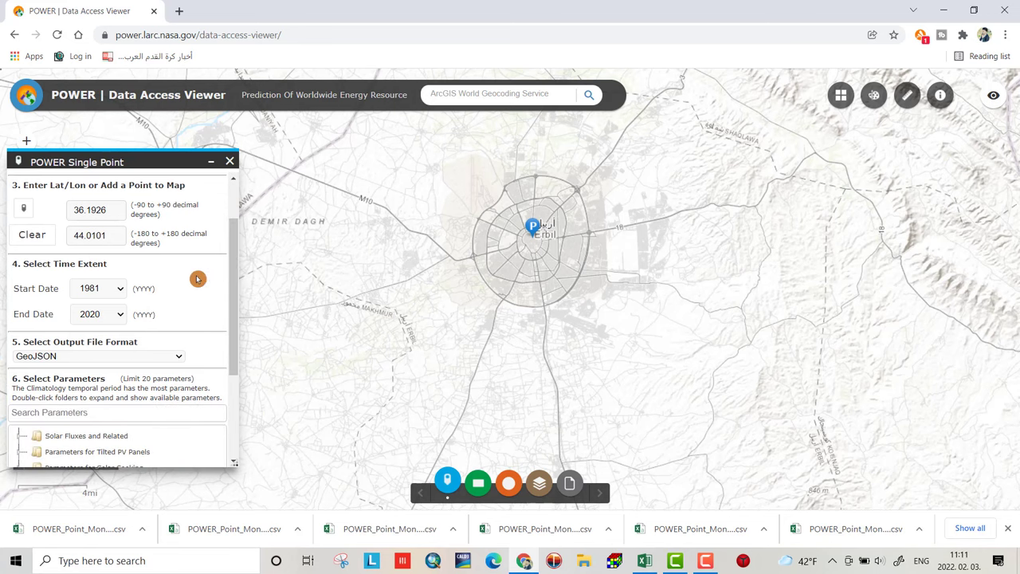
pyautogui.click(120, 292)
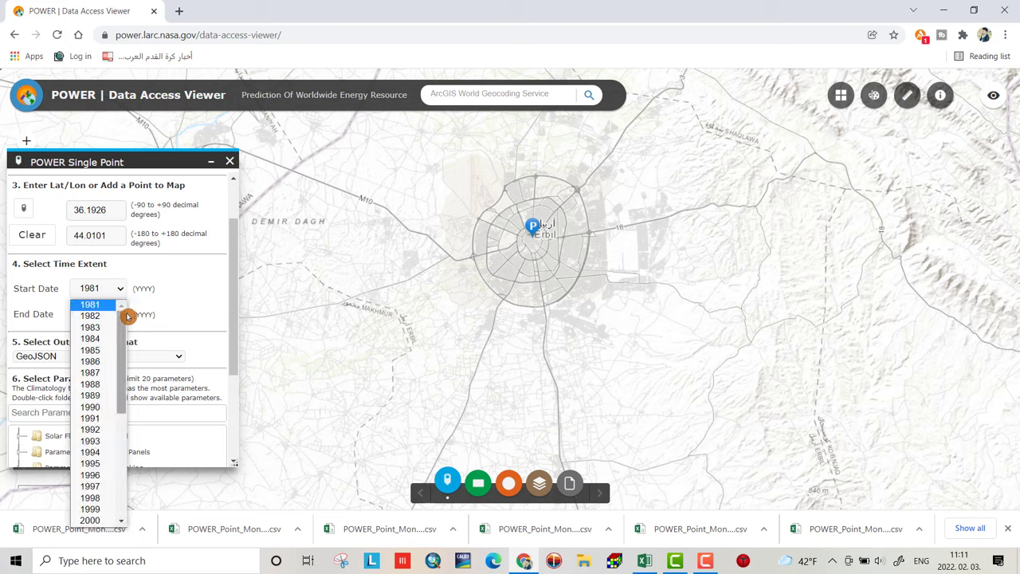
pyautogui.moveTo(120, 321); pyautogui.dragTo(123, 405)
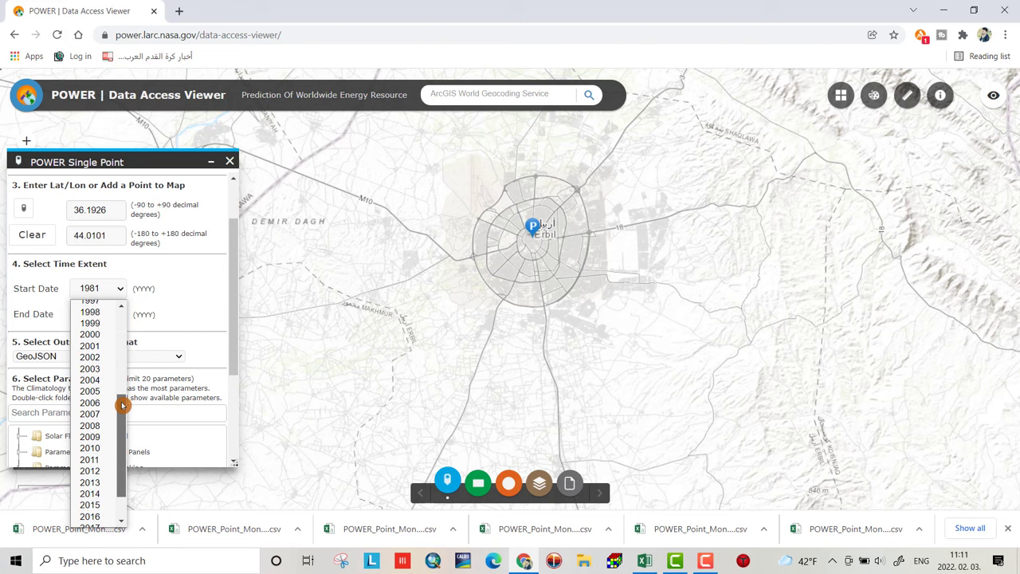
pyautogui.click(90, 368)
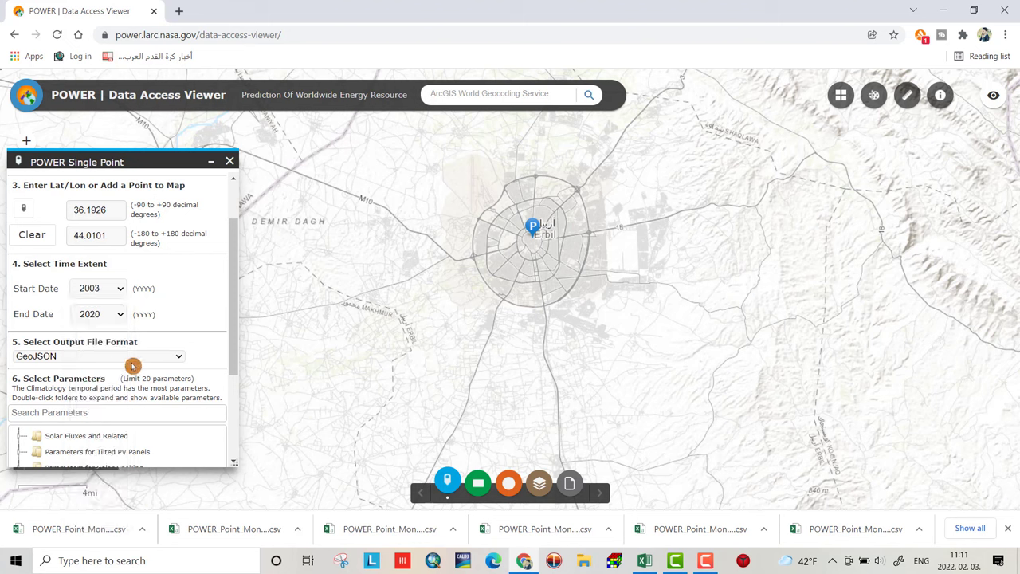
pyautogui.click(121, 314)
pyautogui.click(102, 296)
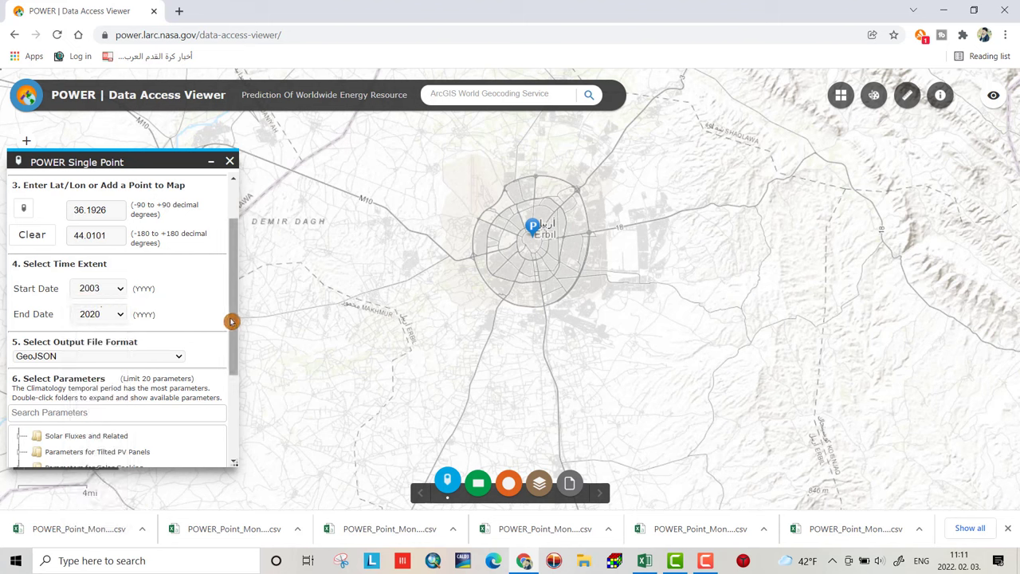
pyautogui.click(151, 355)
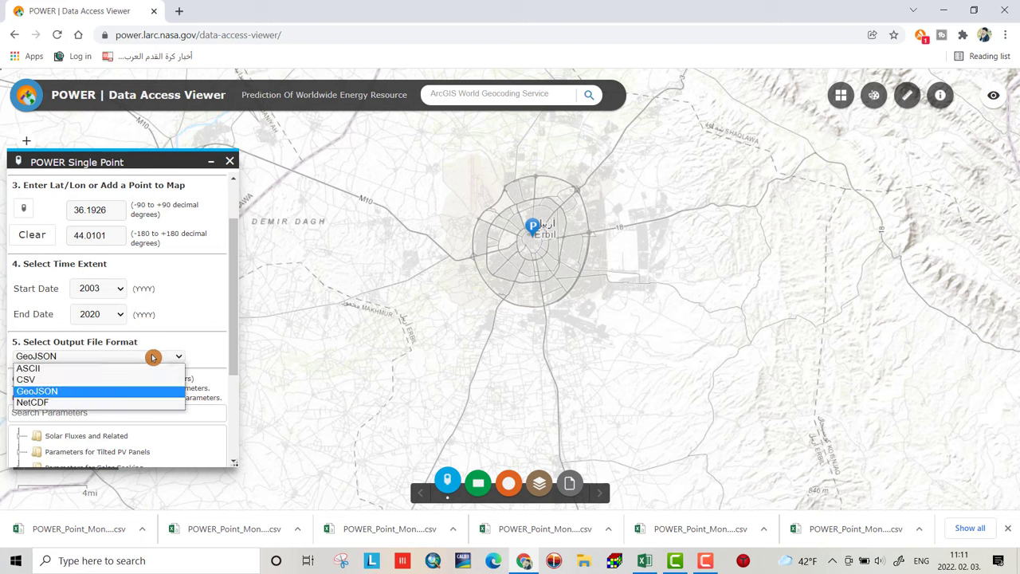
pyautogui.click(39, 380)
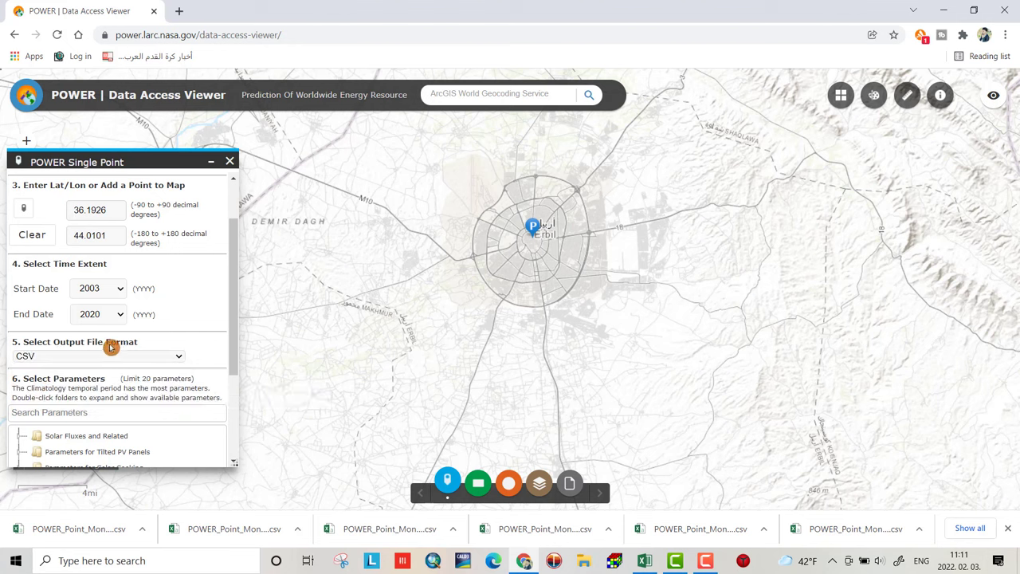
# Step: Include Earth Skin Temperature from the Temperature/Thermal IR Flux parameters
pyautogui.scroll(-2, 230, 294)
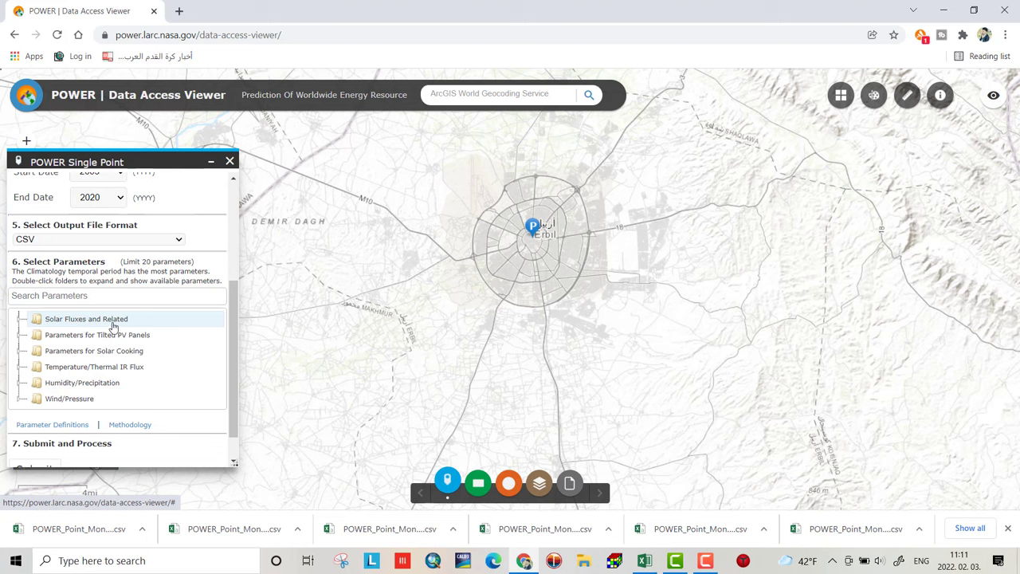
pyautogui.doubleClick(88, 368)
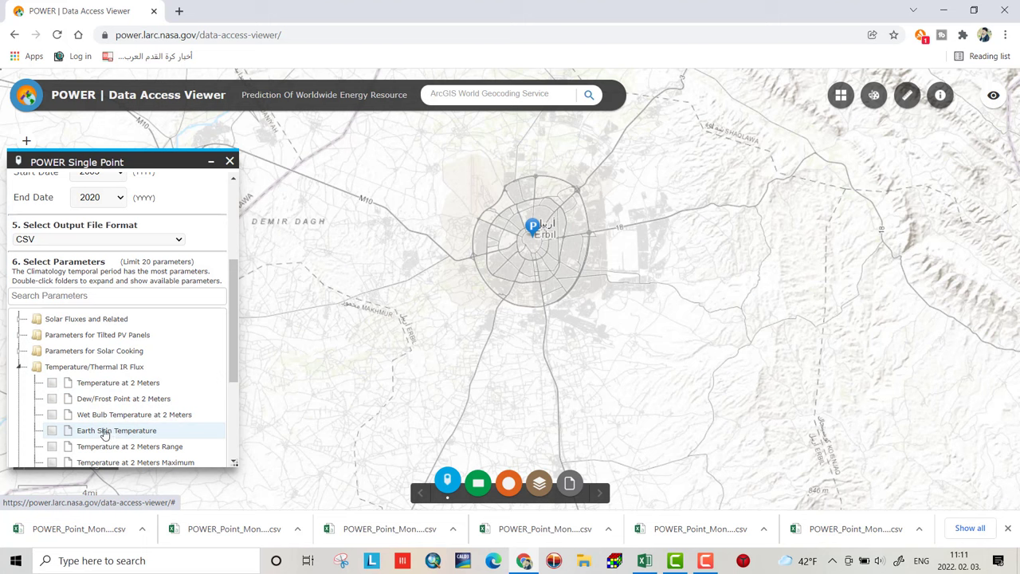
pyautogui.click(53, 431)
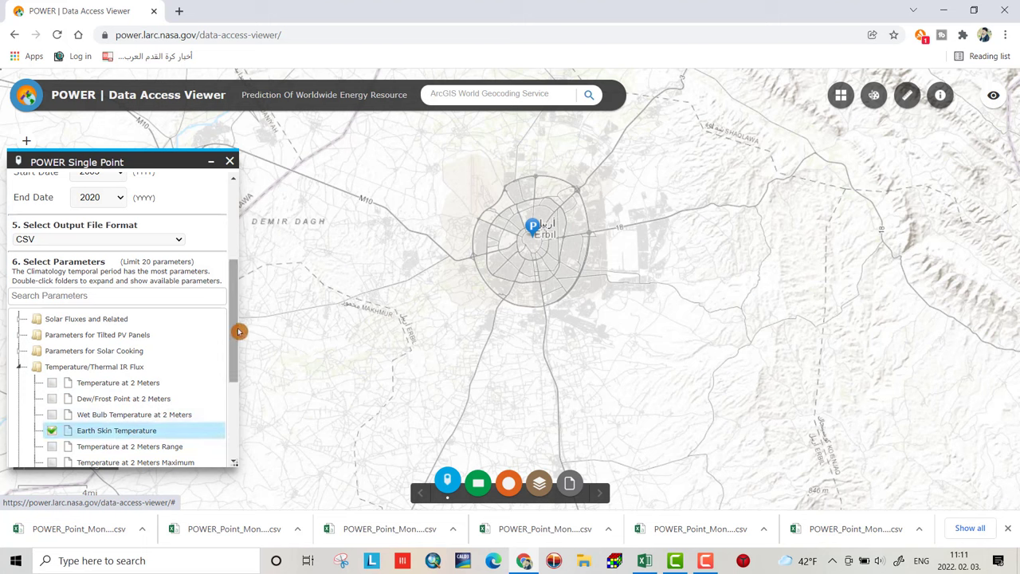
# Step: Include Specific Humidity at 2 Meters and Precipitation Sum Average from the Humidity/Precipitation parameters
pyautogui.scroll(-1, 128, 382)
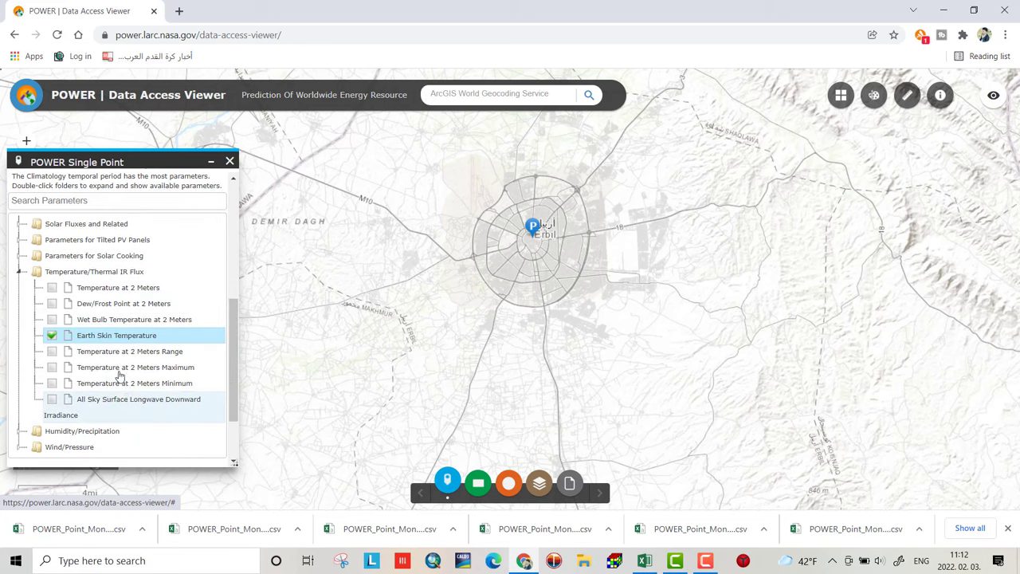
pyautogui.click(25, 431)
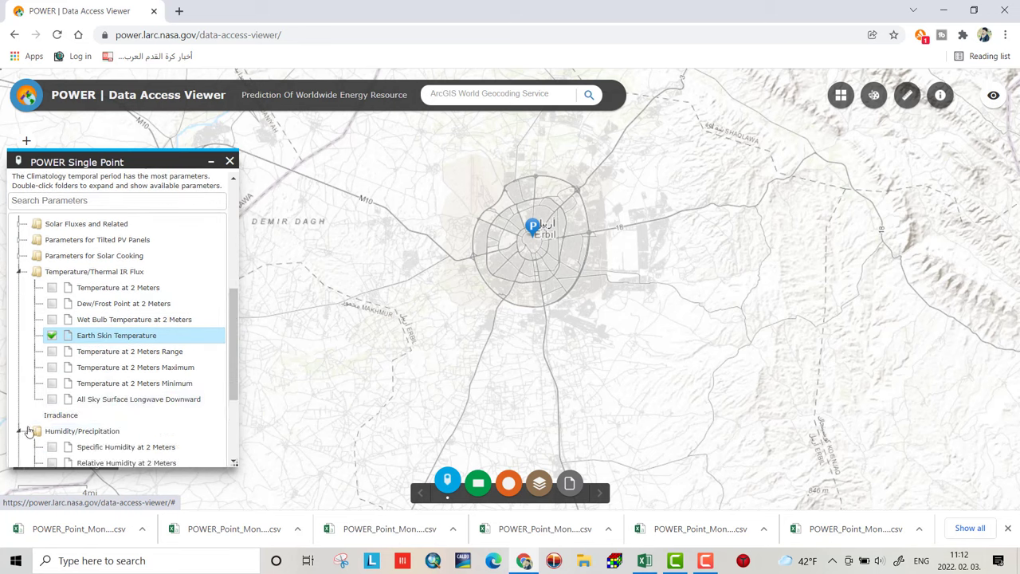
pyautogui.moveTo(229, 311); pyautogui.dragTo(228, 353)
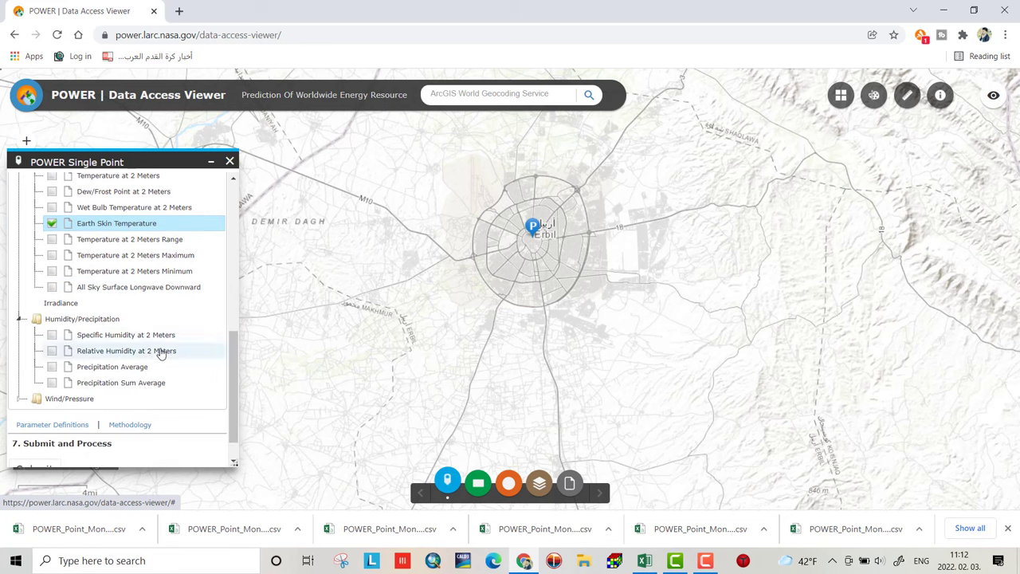
pyautogui.click(53, 335)
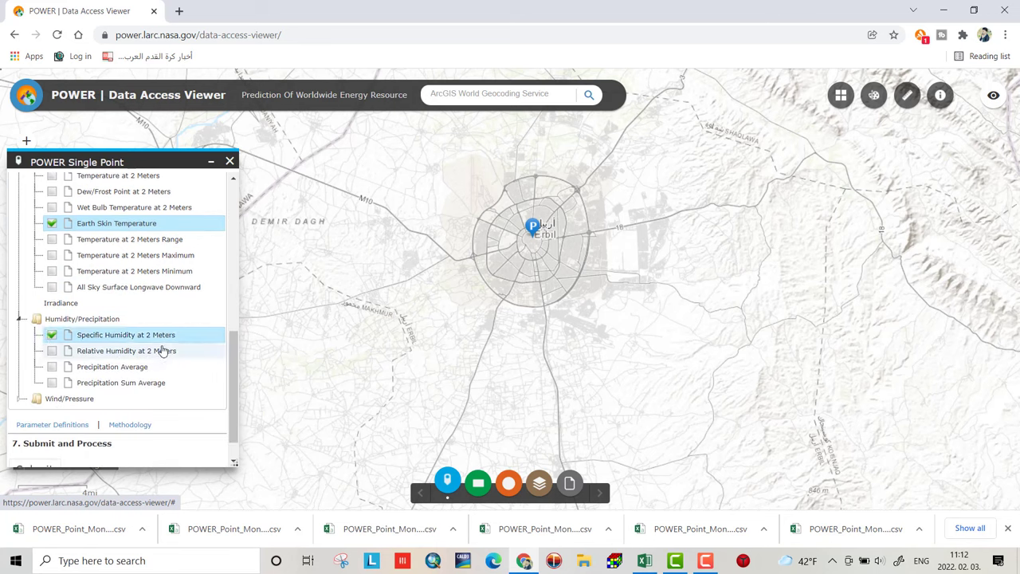
pyautogui.click(51, 384)
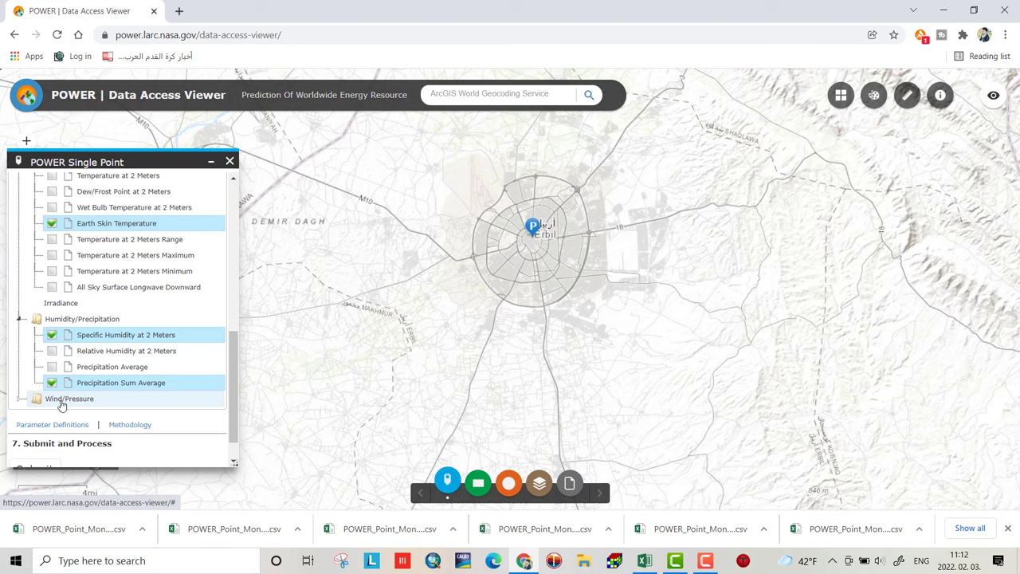
# Step: Expand the Wind/Pressure parameter group and review the surface pressure, wind speed and wind direction options
pyautogui.click(21, 399)
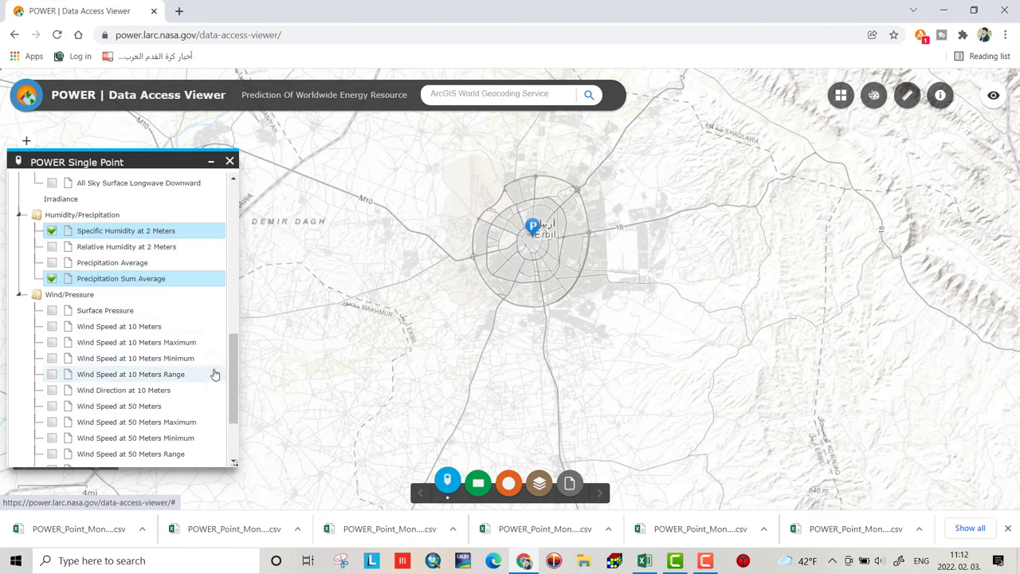
pyautogui.moveTo(237, 369); pyautogui.dragTo(234, 340)
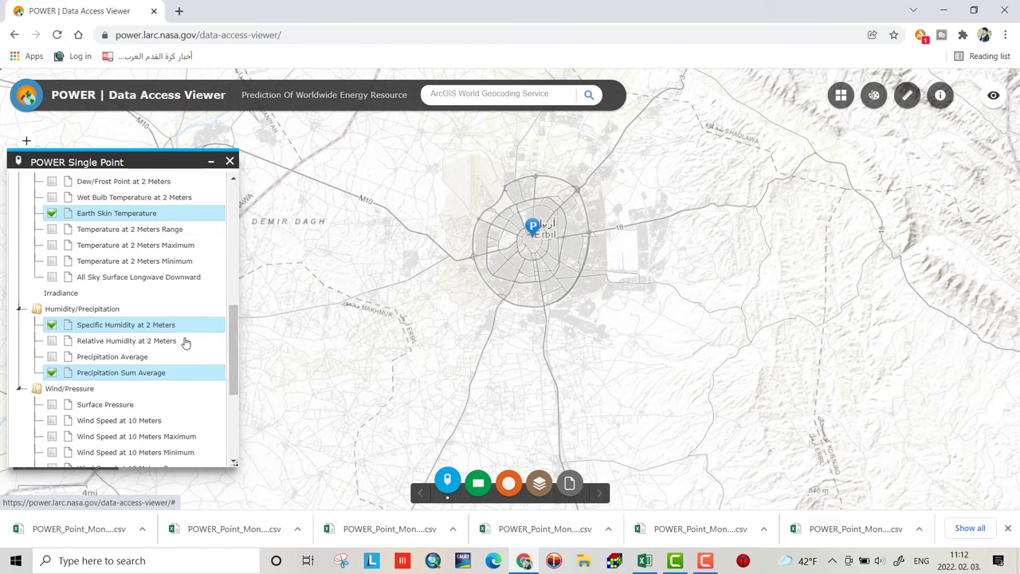
pyautogui.scroll(-3, 58, 394)
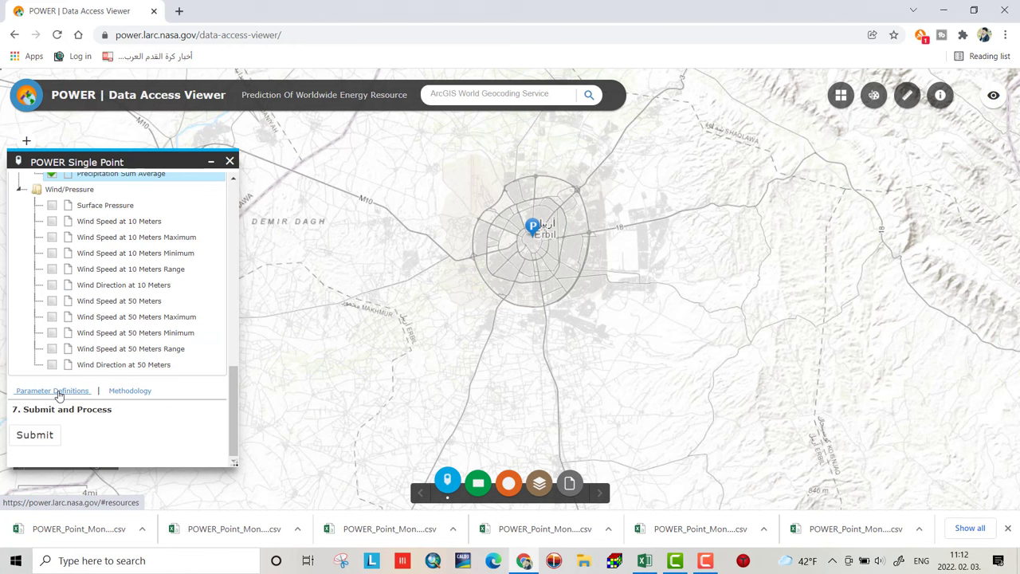
pyautogui.moveTo(231, 388); pyautogui.dragTo(231, 360)
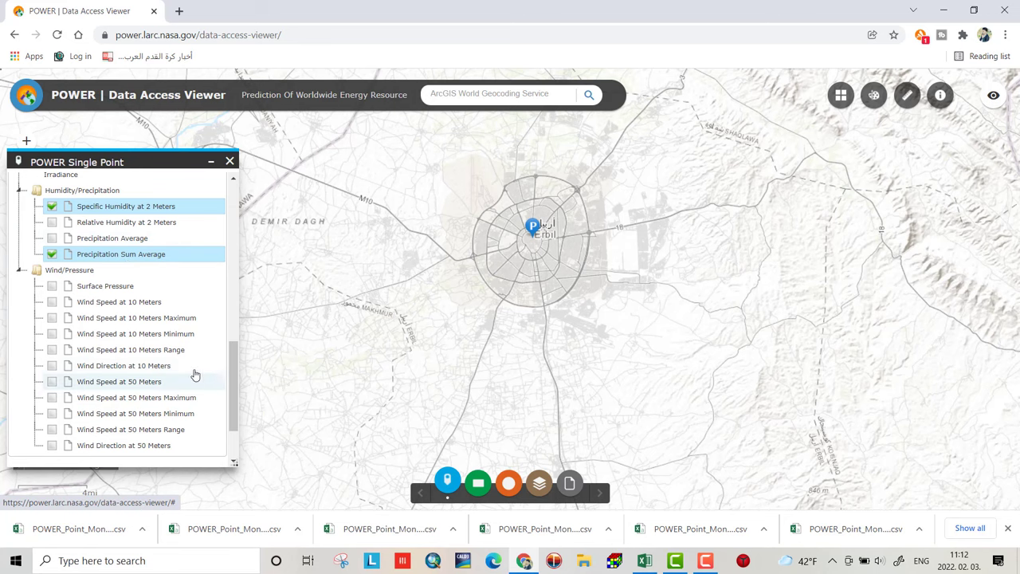
pyautogui.moveTo(234, 359); pyautogui.dragTo(230, 399)
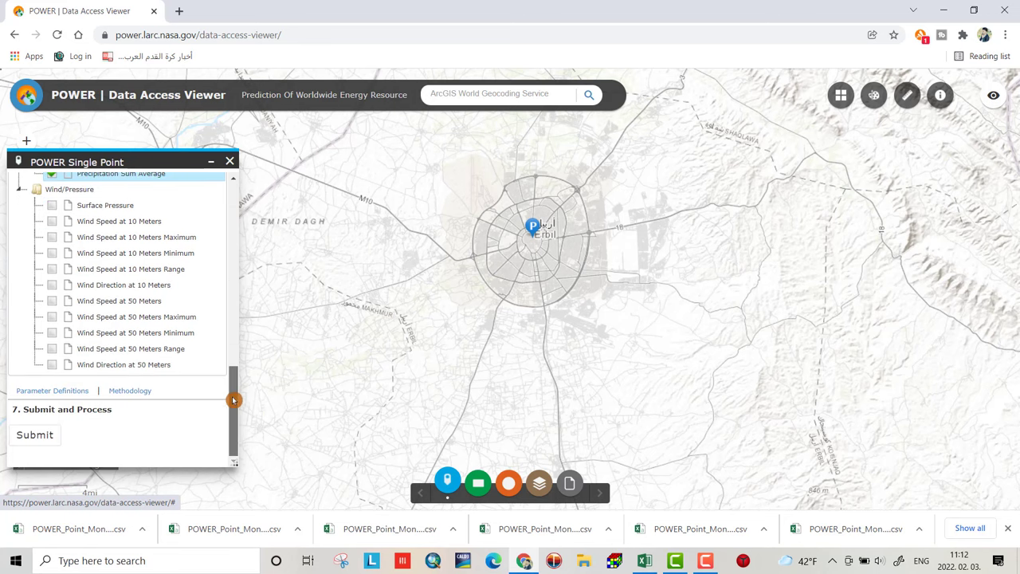
# Step: Look up the definitions of Specific Humidity at 2 Meters and Precipitation Corrected in the POWER Parameter Dictionary
pyautogui.click(64, 392)
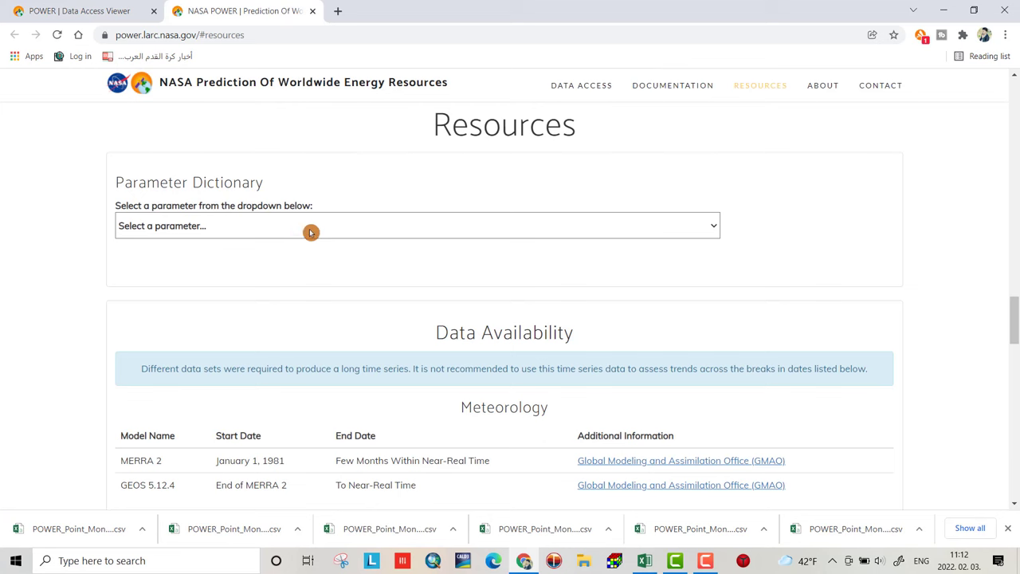
pyautogui.click(334, 229)
pyautogui.click(183, 488)
pyautogui.click(314, 225)
pyautogui.moveTo(714, 255); pyautogui.dragTo(710, 425)
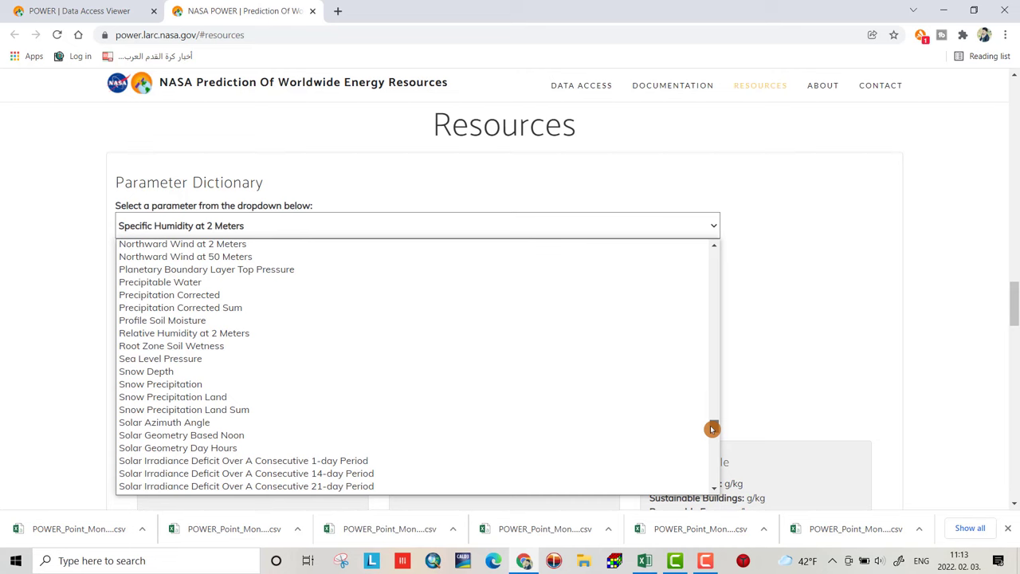
pyautogui.click(200, 297)
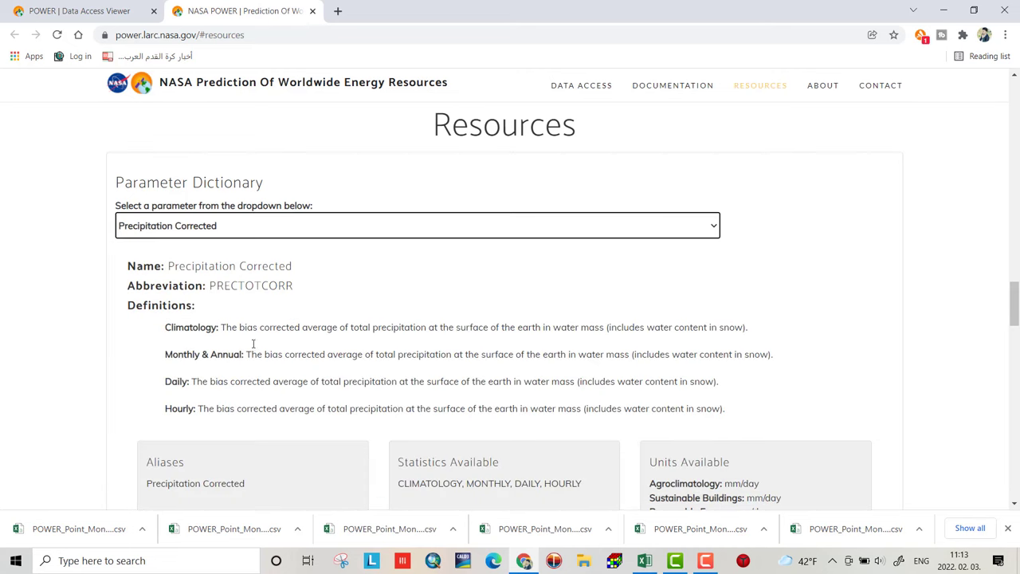
pyautogui.click(333, 350)
# Step: Return to the Data Access Viewer, submit the single-point request and open its downloaded CSV output in Excel
pyautogui.click(94, 9)
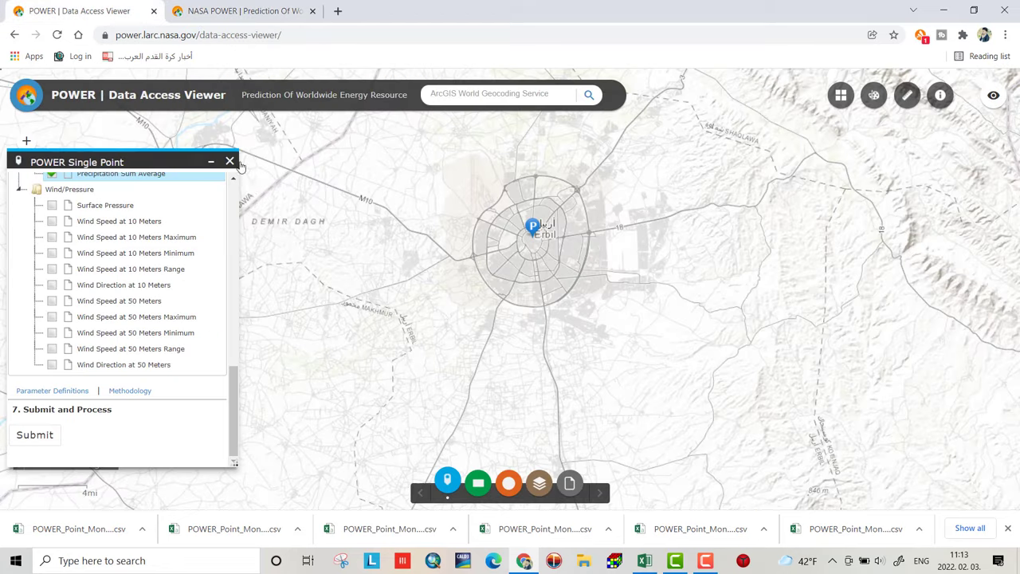
pyautogui.click(46, 436)
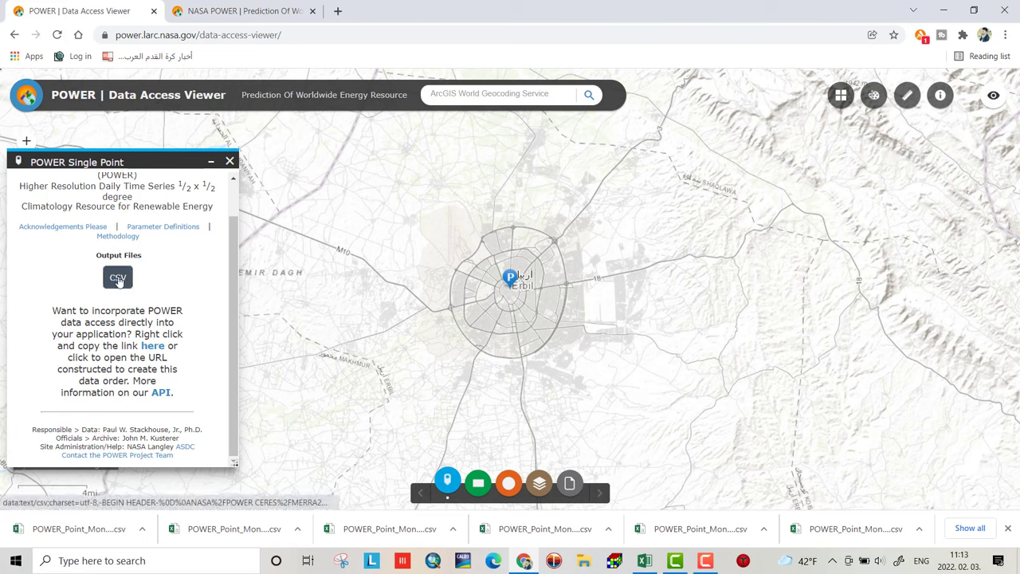
pyautogui.click(118, 279)
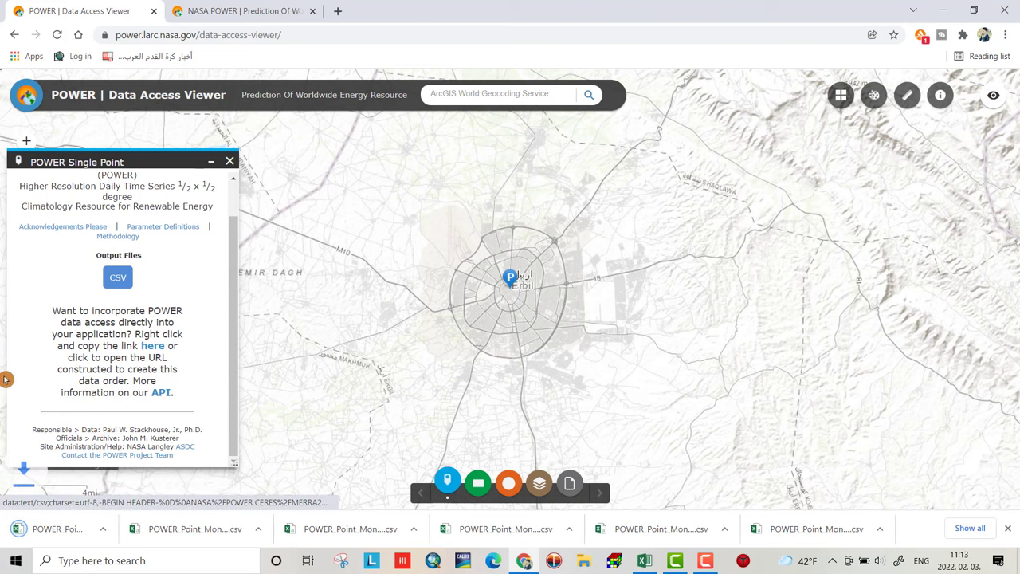
pyautogui.click(98, 539)
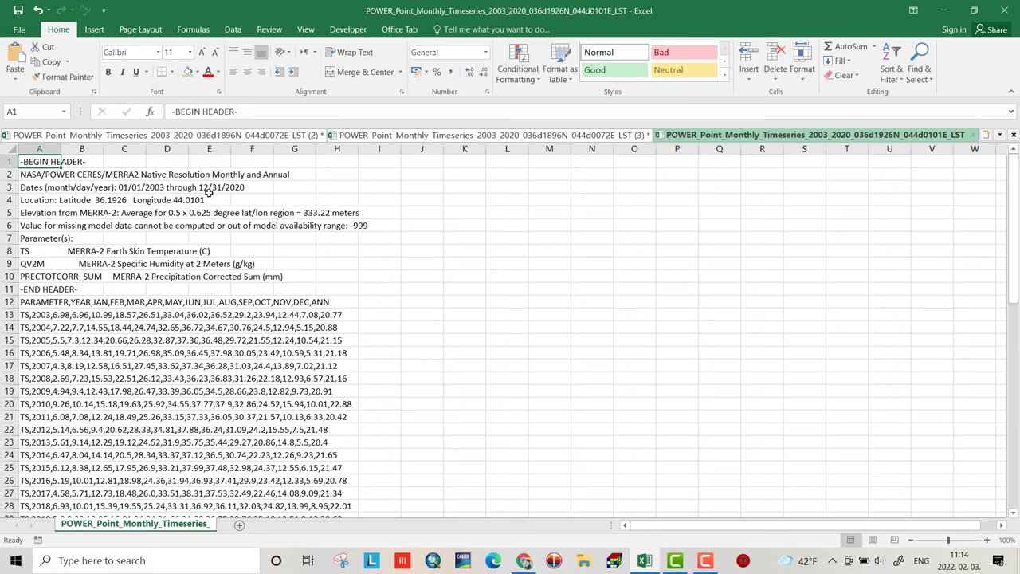
# Step: Split the text in column A into separate columns as delimited data, using the comma as delimiter
pyautogui.click(30, 313)
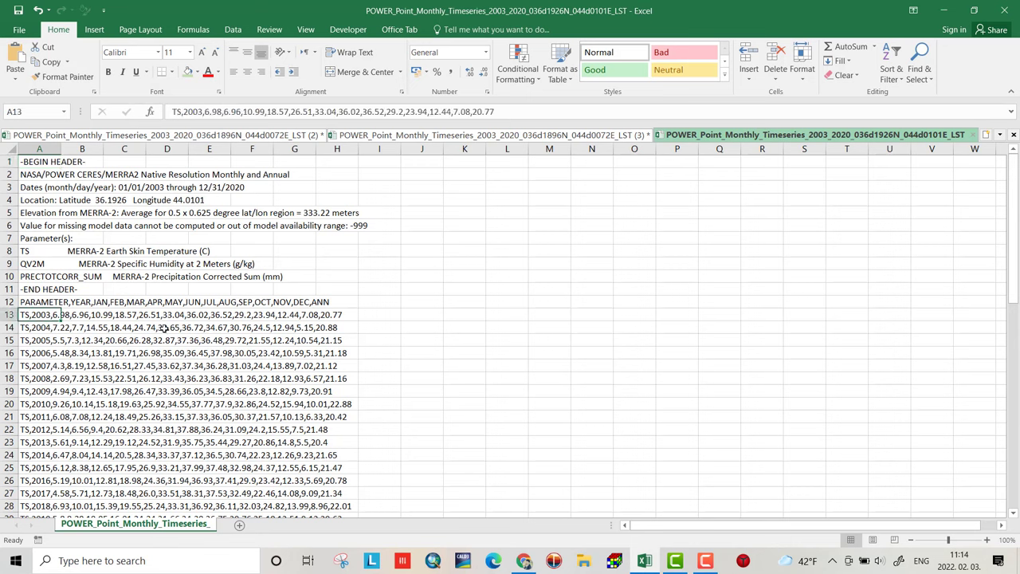
pyautogui.click(33, 146)
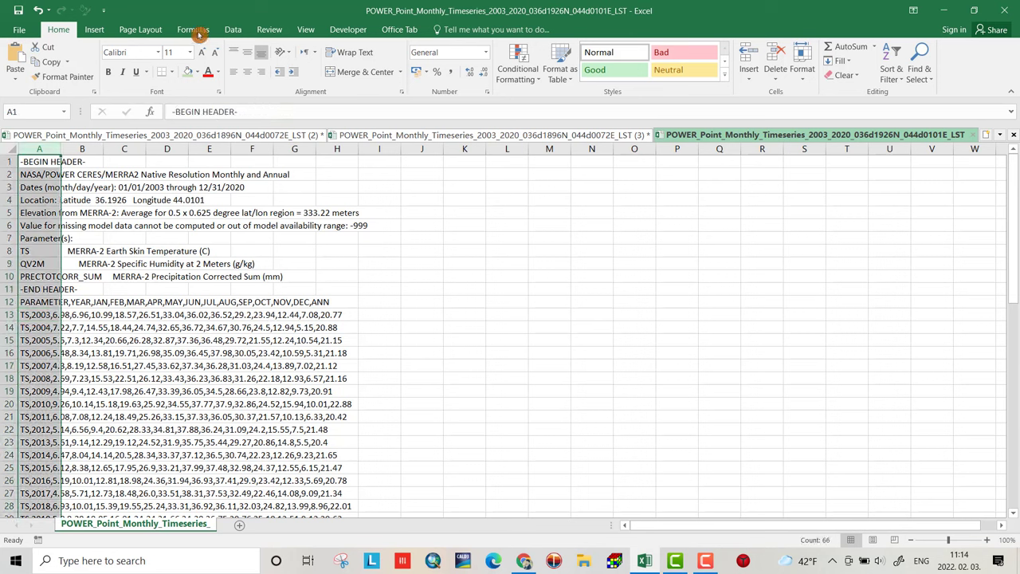
pyautogui.click(232, 30)
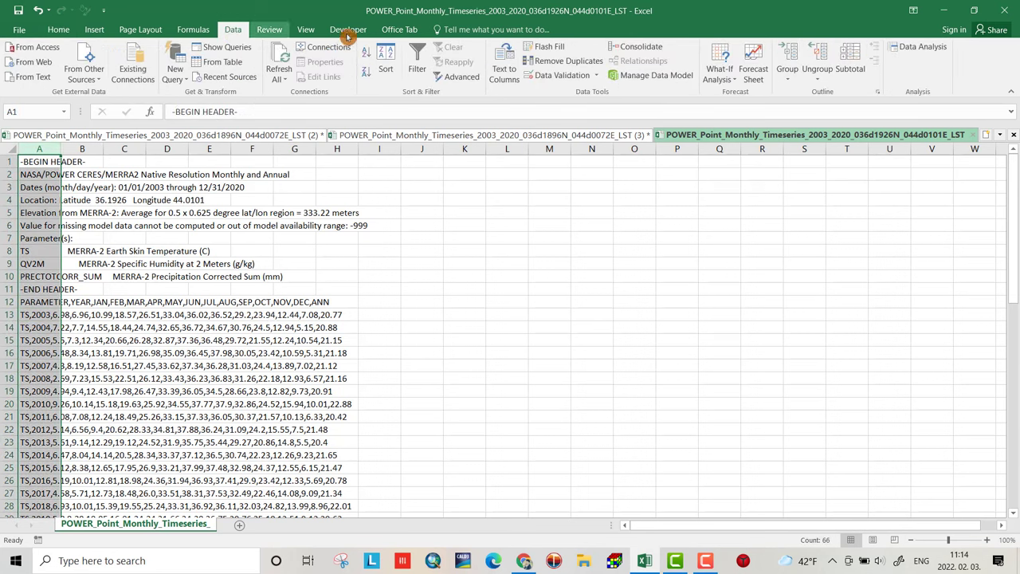
pyautogui.click(504, 70)
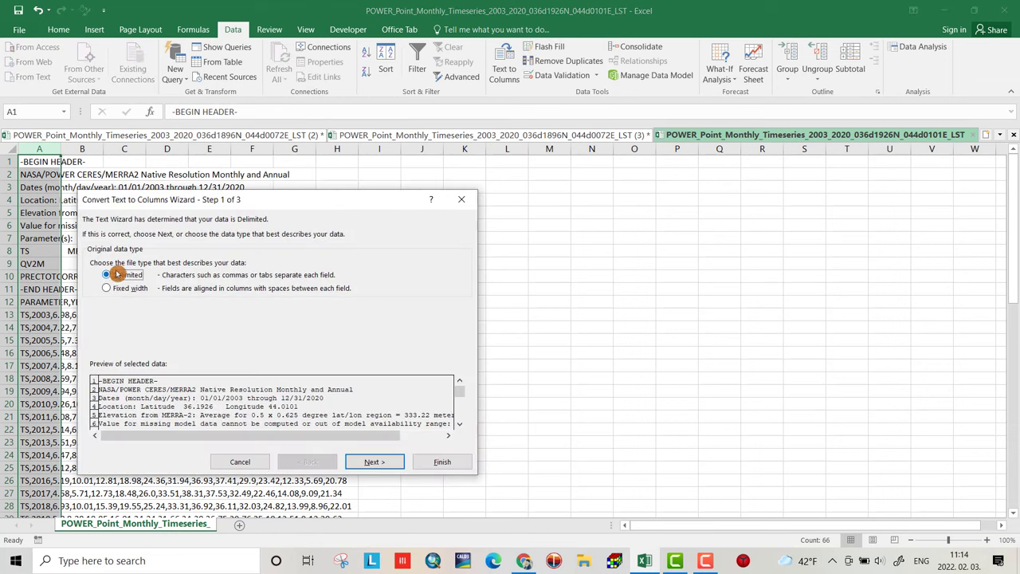
pyautogui.click(368, 463)
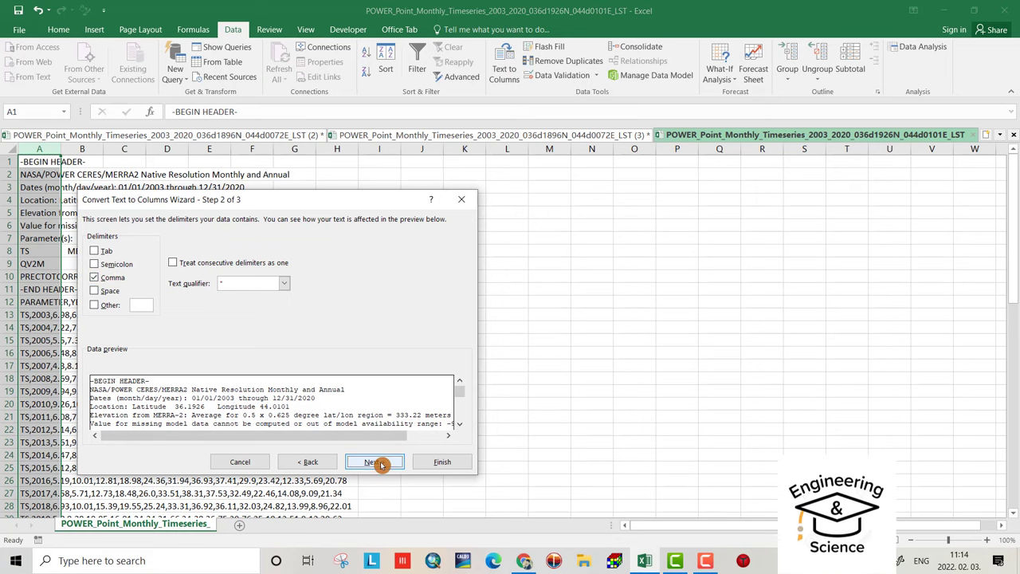
pyautogui.click(442, 462)
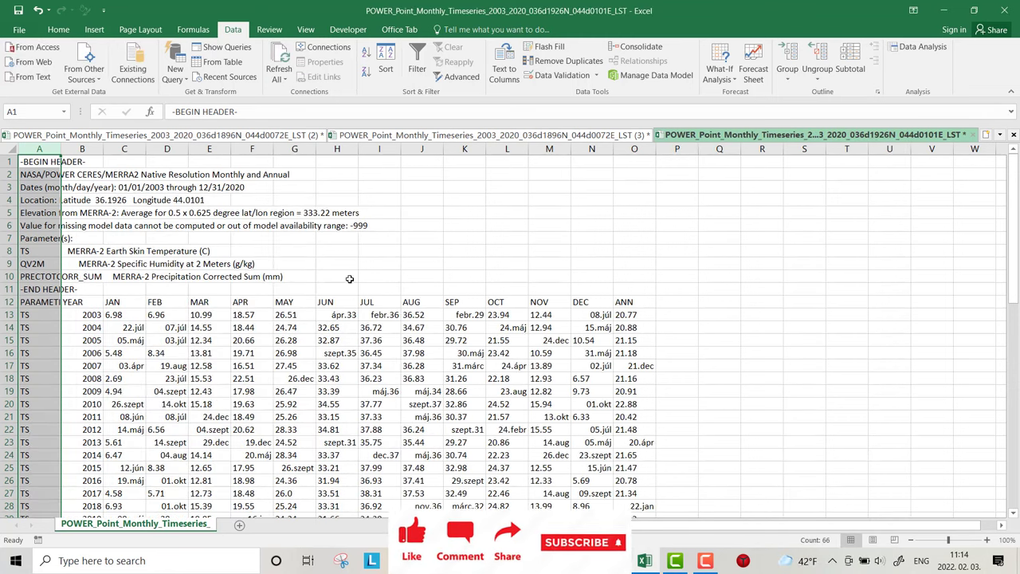
# Step: Format the data range B13:O66 as Date with the type 3. 14. and centre its contents
pyautogui.moveTo(1009, 213); pyautogui.dragTo(1007, 185)
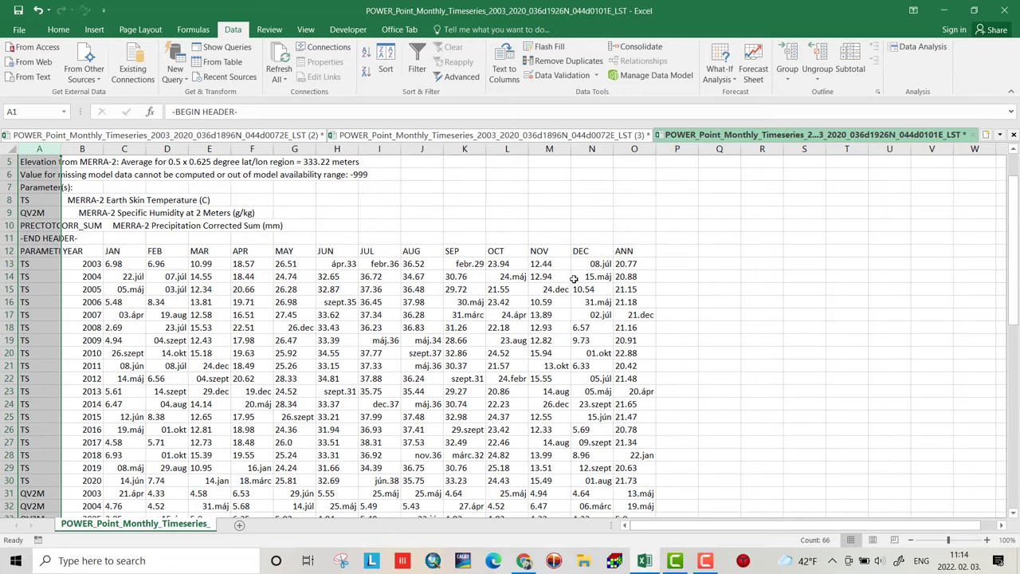
pyautogui.moveTo(92, 263); pyautogui.dragTo(627, 469)
pyautogui.rightClick(407, 233)
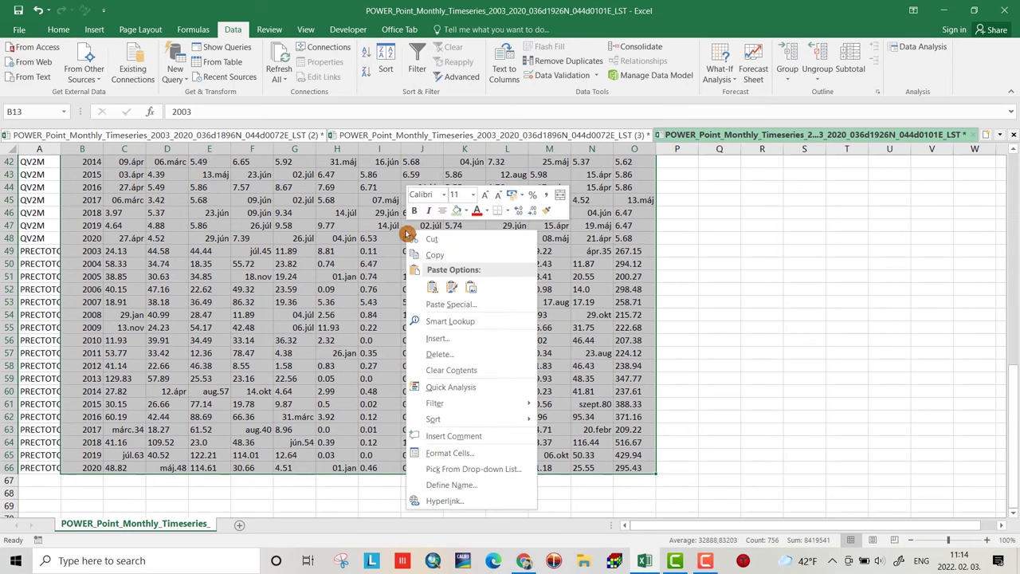
pyautogui.click(446, 452)
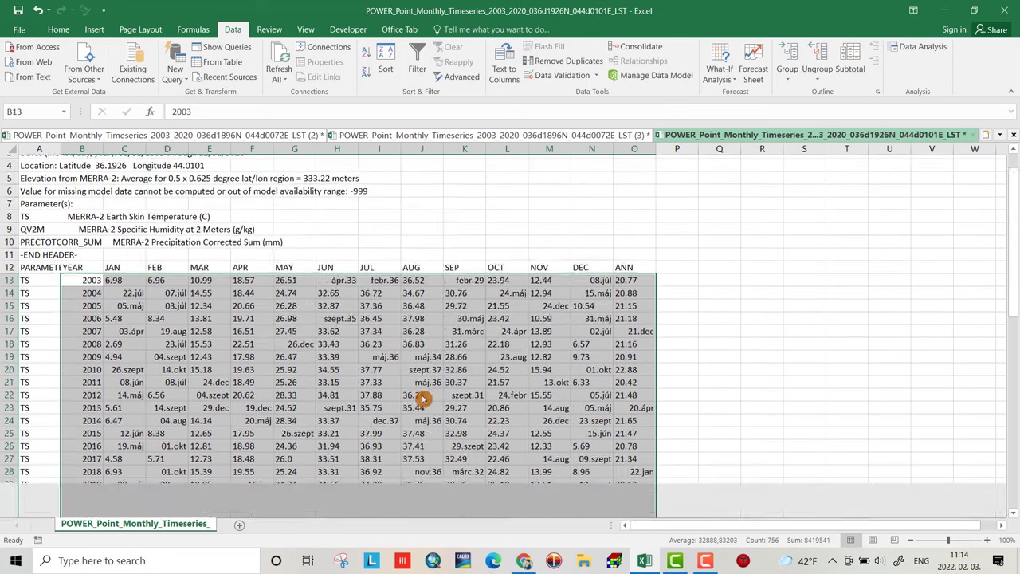
pyautogui.click(294, 322)
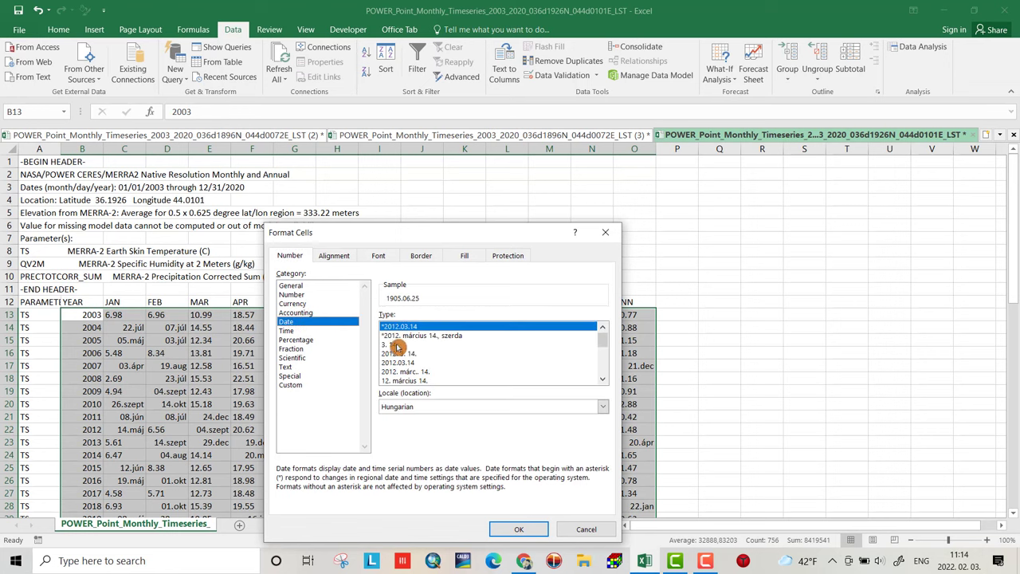
pyautogui.click(398, 345)
pyautogui.click(518, 529)
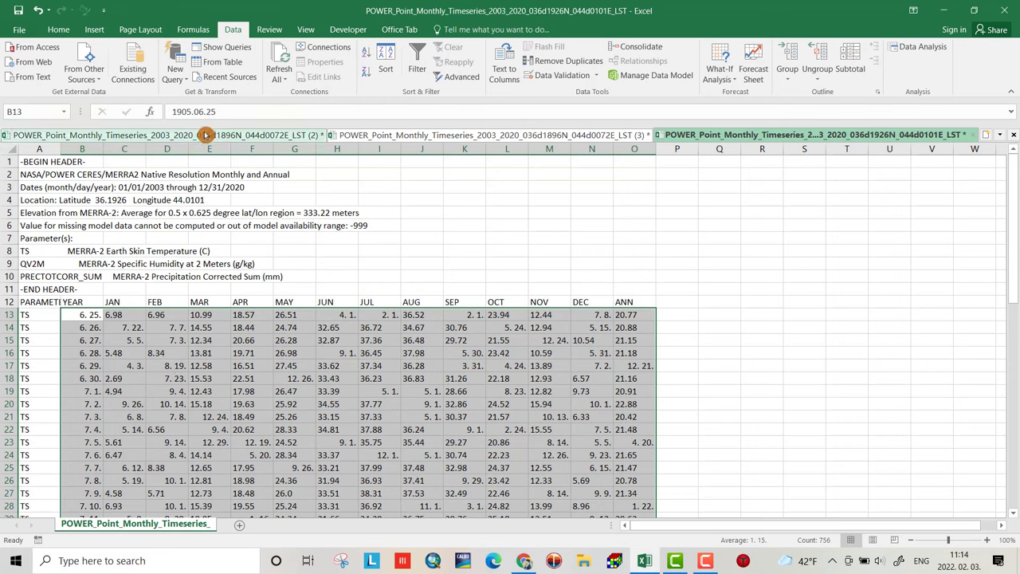
pyautogui.click(57, 31)
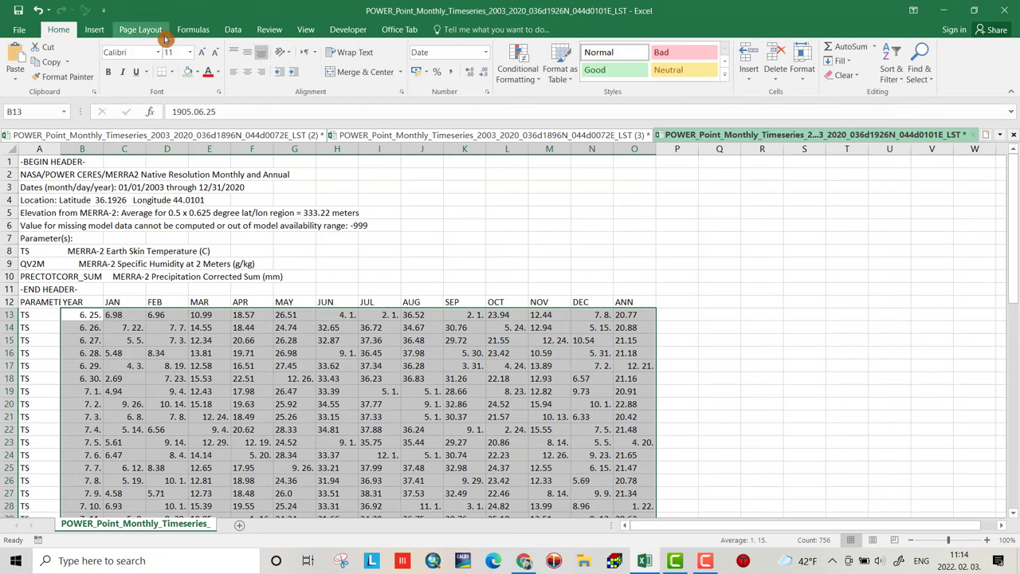
pyautogui.click(247, 71)
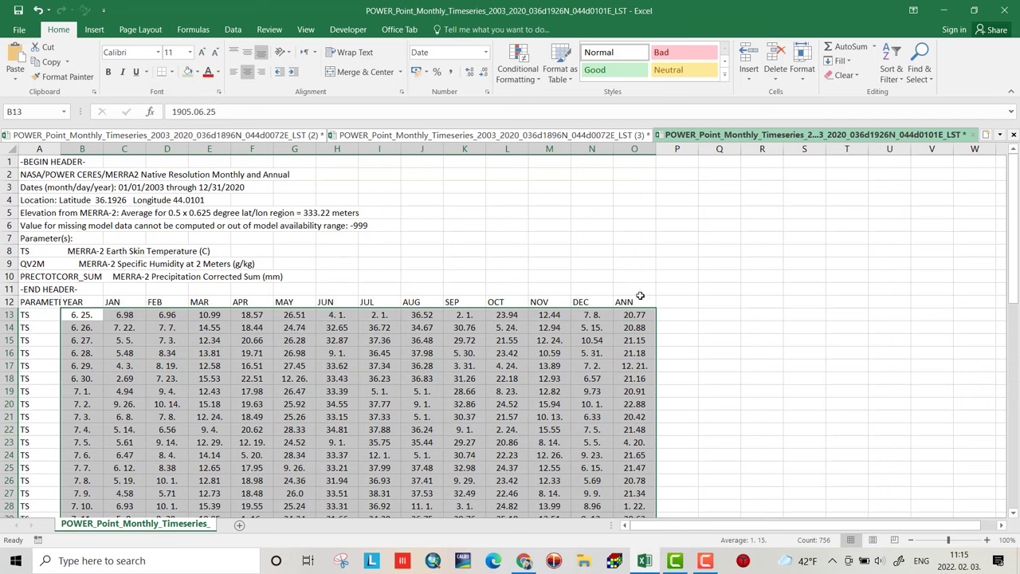
# Step: Format the YEAR values in B13:B66 as Number with 2 decimal places
pyautogui.click(81, 316)
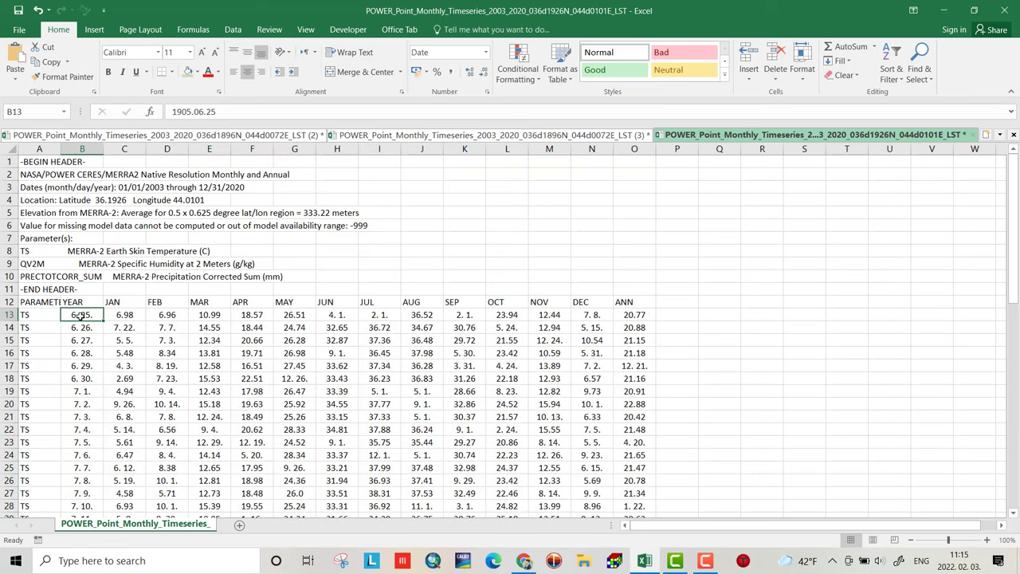
pyautogui.moveTo(81, 333); pyautogui.dragTo(112, 502)
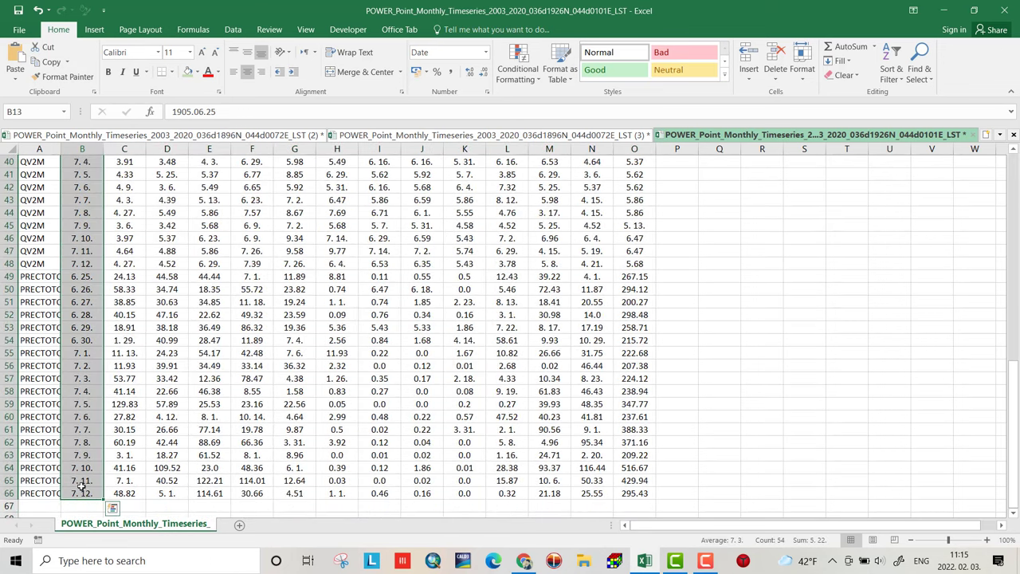
pyautogui.rightClick(84, 192)
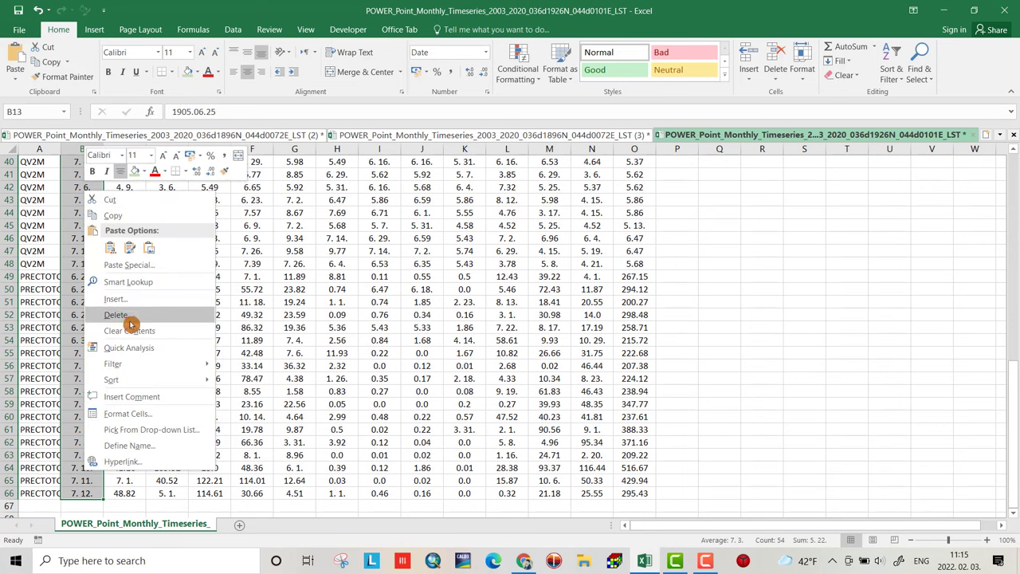
pyautogui.click(122, 414)
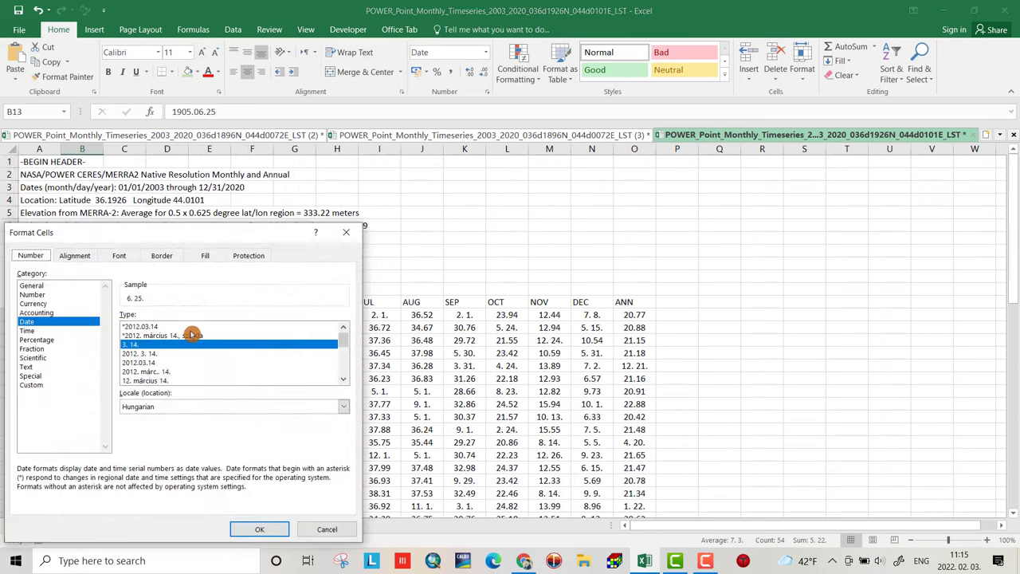
pyautogui.click(33, 294)
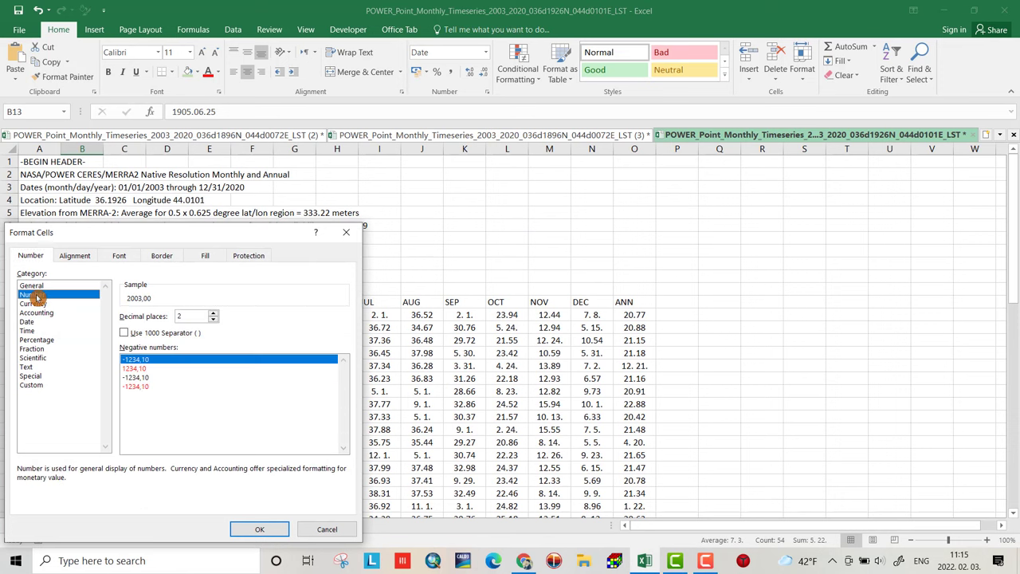
pyautogui.click(255, 529)
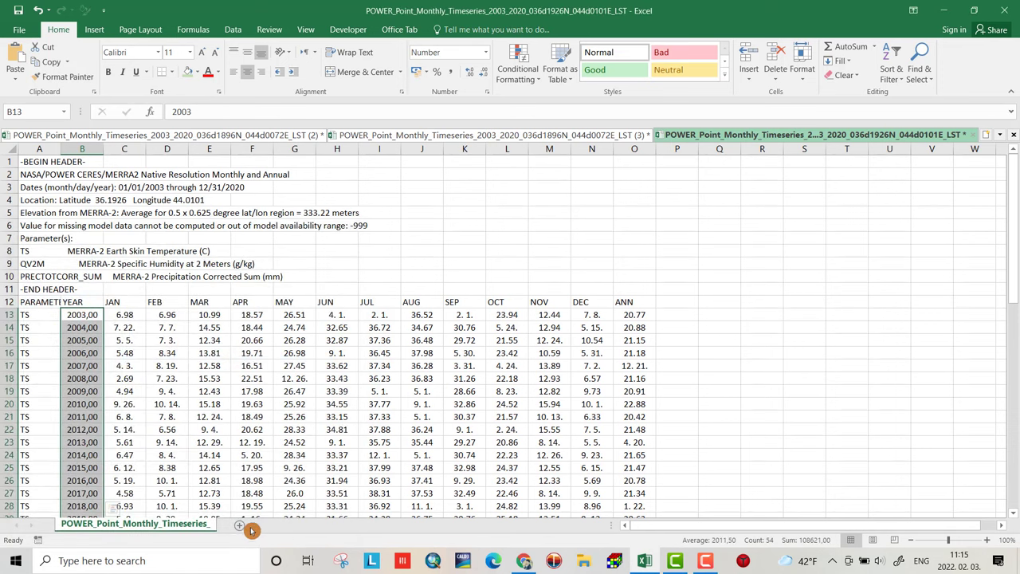
pyautogui.click(281, 276)
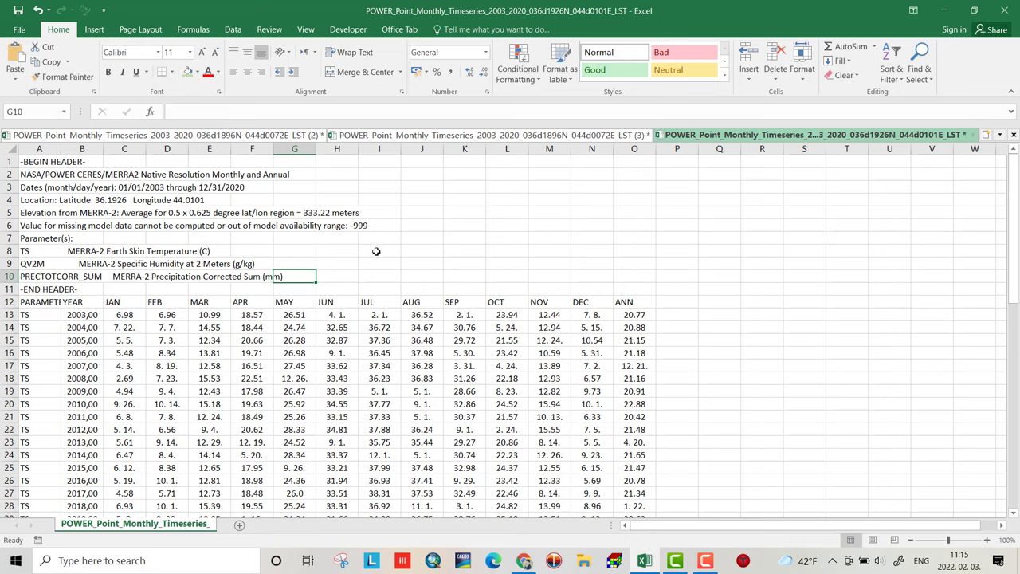
# Step: Re-enter the date-like TS annual values as decimals: 12,21 in O17, 4,2 in O23 and 1,2 in O28
pyautogui.scroll(-2, 806, 261)
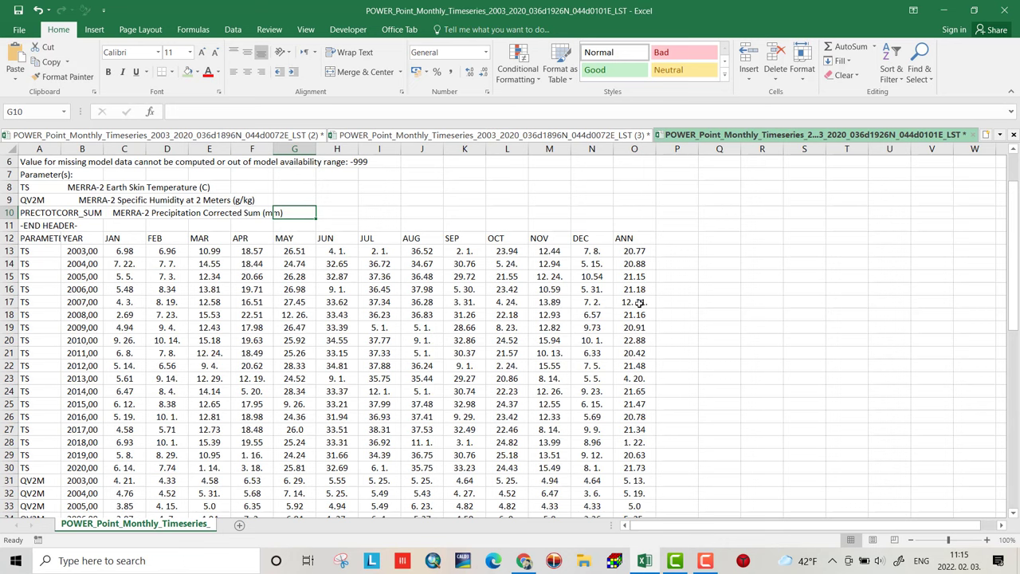
pyautogui.click(637, 303)
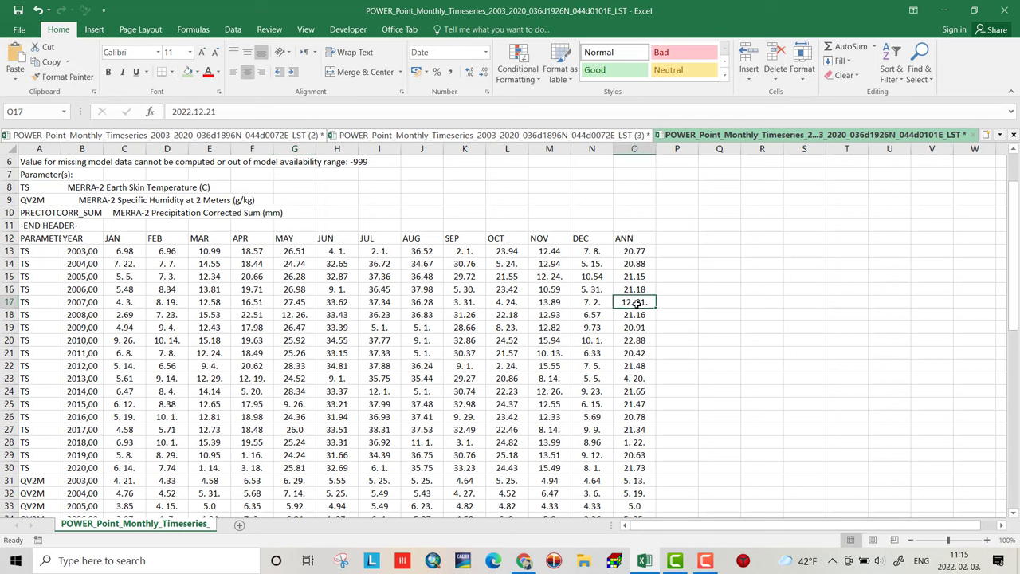
pyautogui.write('12,21')
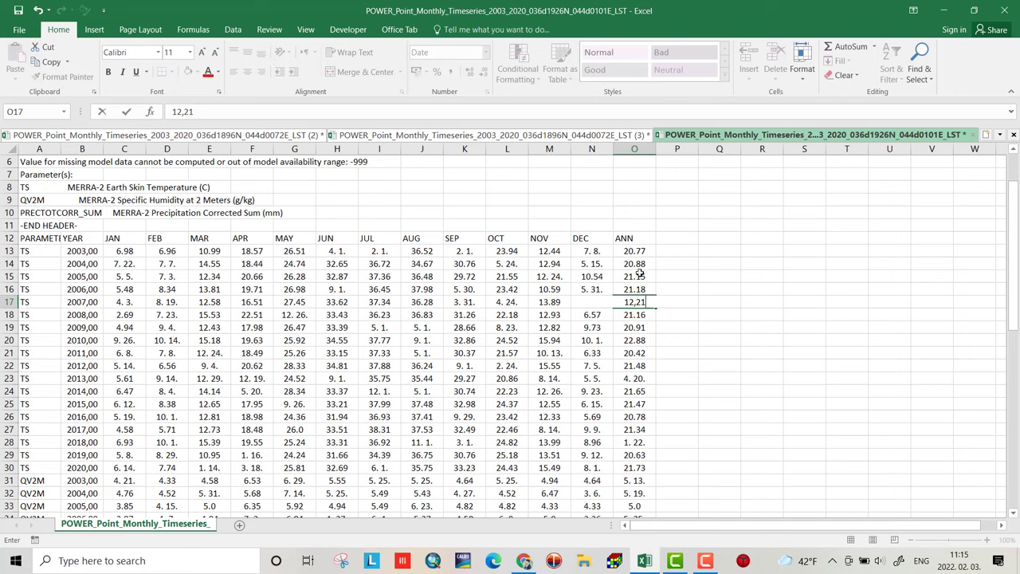
pyautogui.click(636, 318)
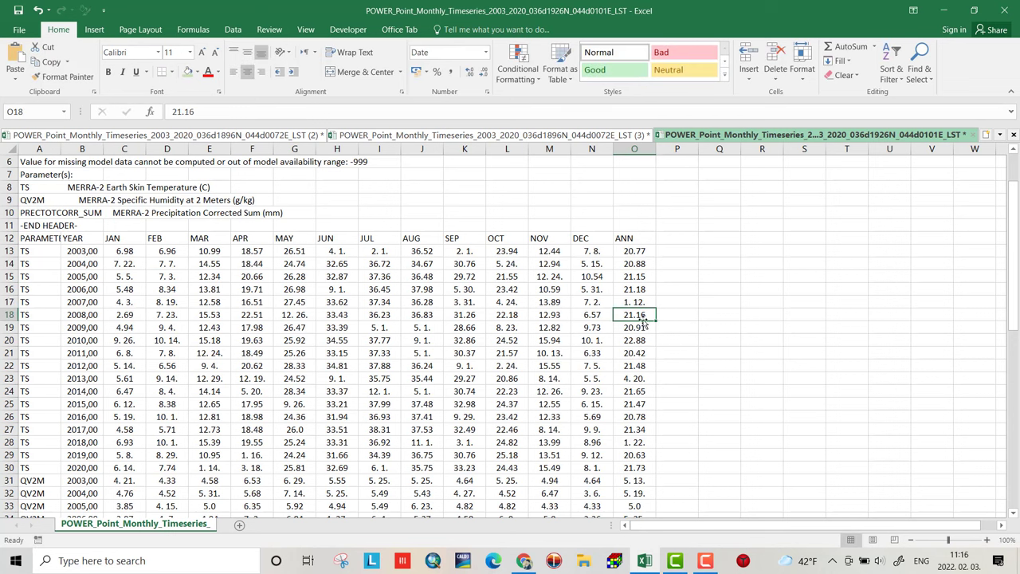
pyautogui.click(634, 380)
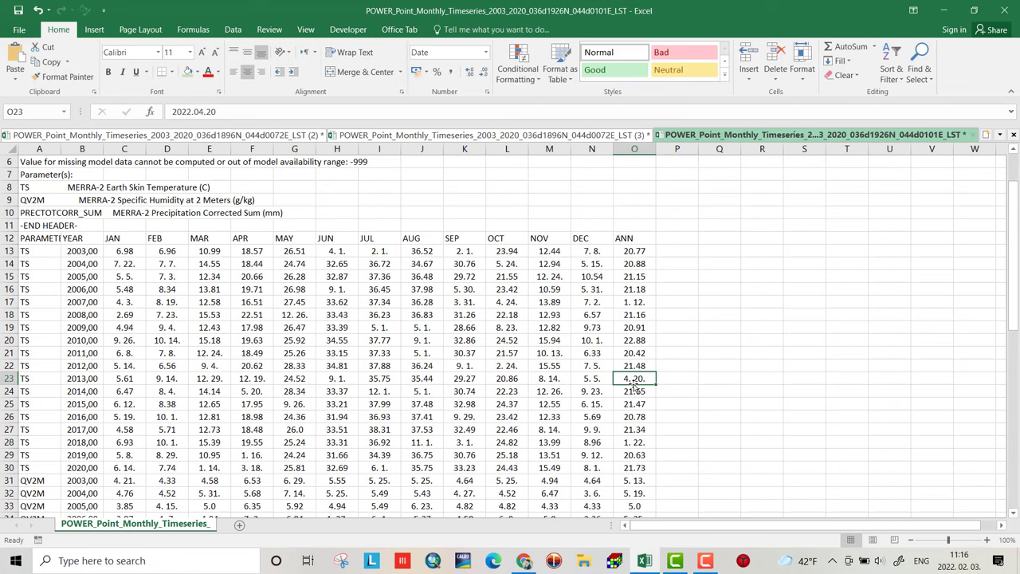
pyautogui.write('4,2')
pyautogui.press('Return')
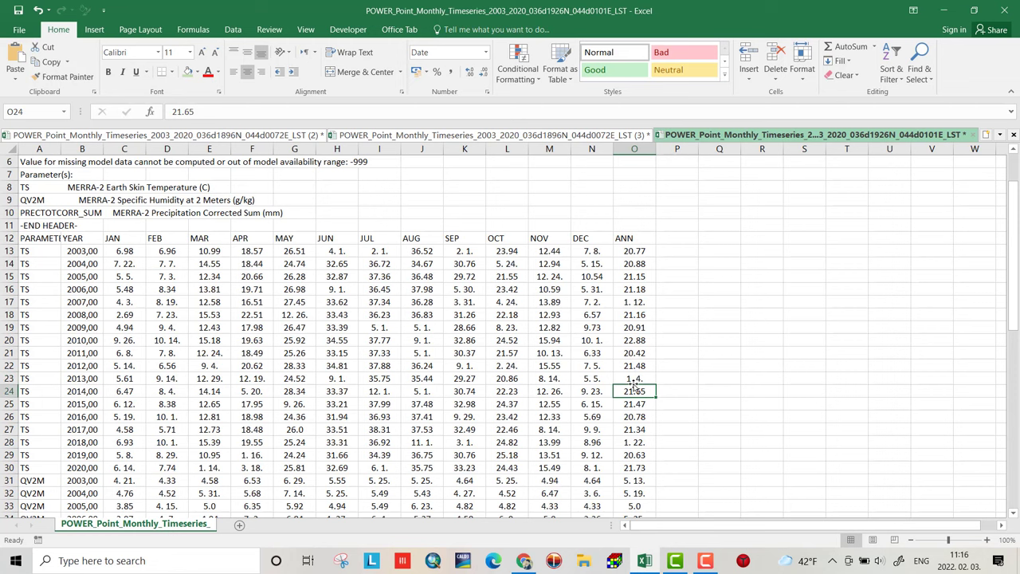
pyautogui.click(639, 444)
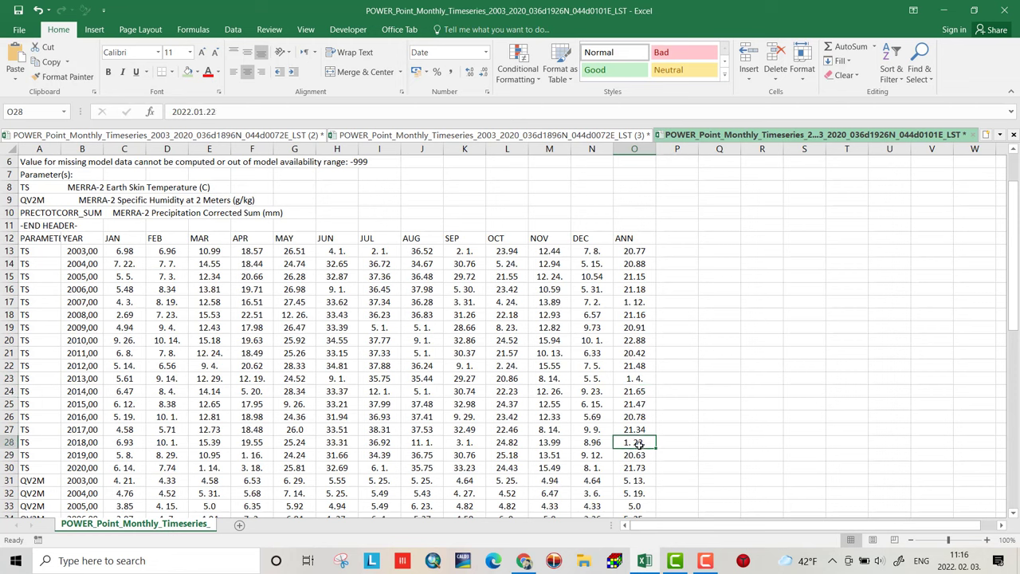
pyautogui.write('1,2')
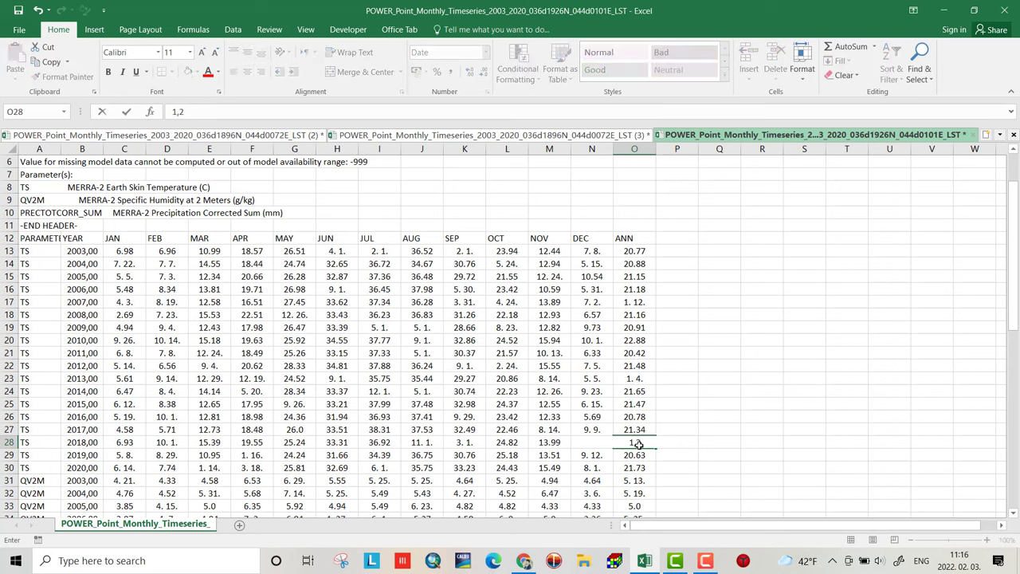
pyautogui.press('Return')
# Step: Re-enter the date-like QV2M annual values in O31 and O45 as 5,13
pyautogui.click(641, 480)
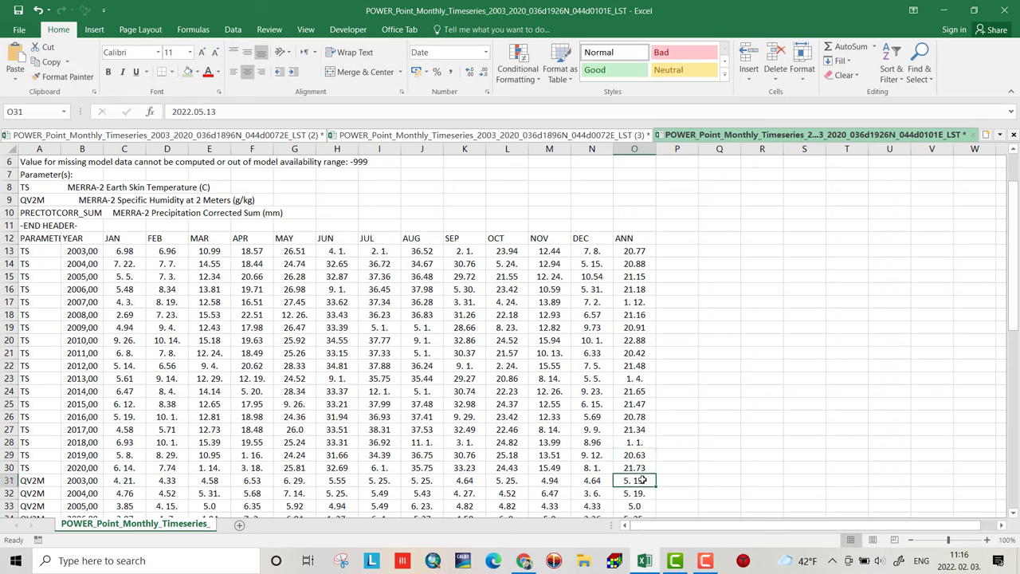
pyautogui.write('5,13')
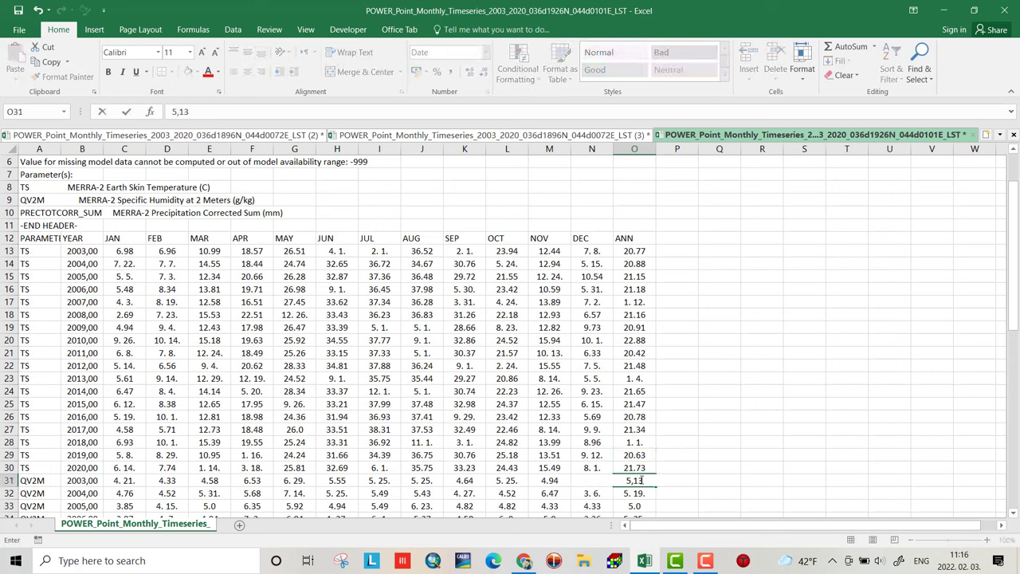
pyautogui.scroll(-9, 641, 480)
pyautogui.click(637, 315)
pyautogui.write('5,13')
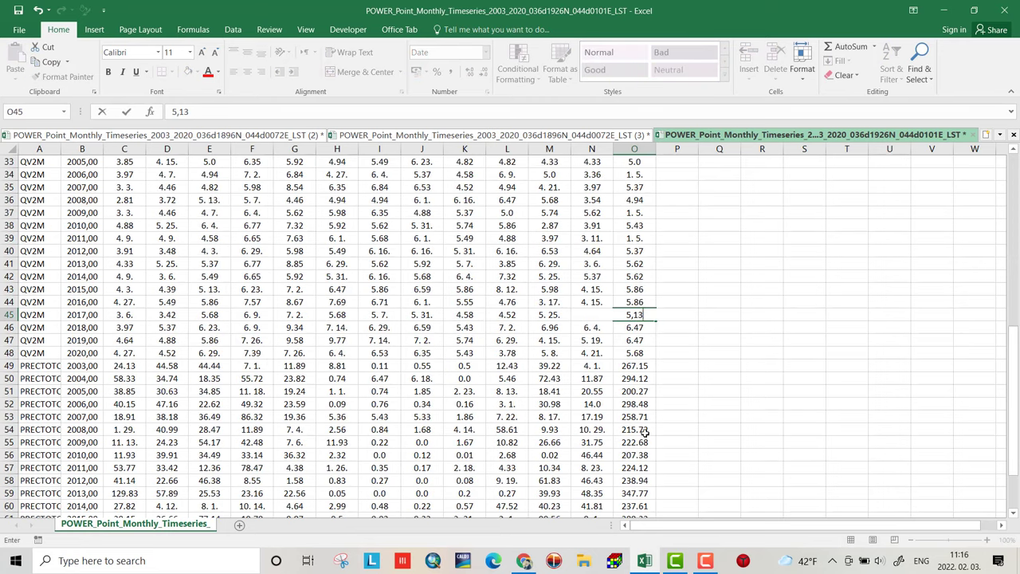
pyautogui.scroll(-2, 877, 406)
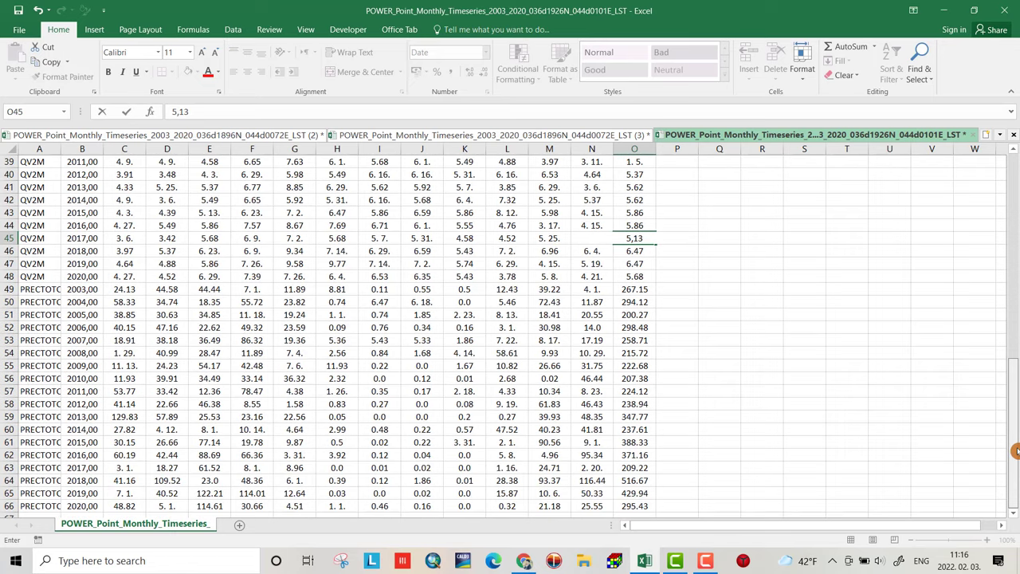
pyautogui.click(736, 396)
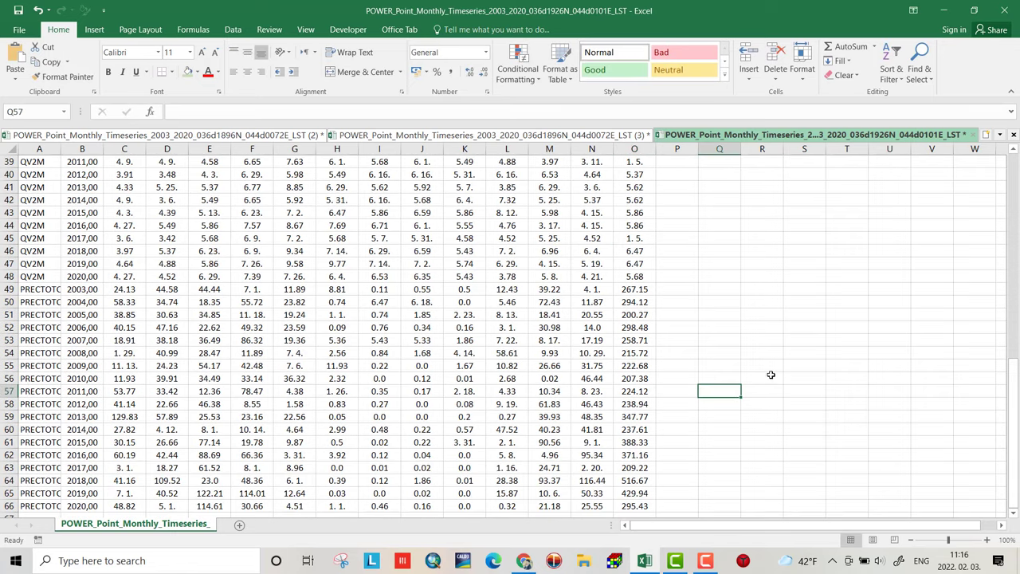
# Step: Format the ANN values in O13:O66 as Number with 2 decimal places
pyautogui.scroll(13, 765, 359)
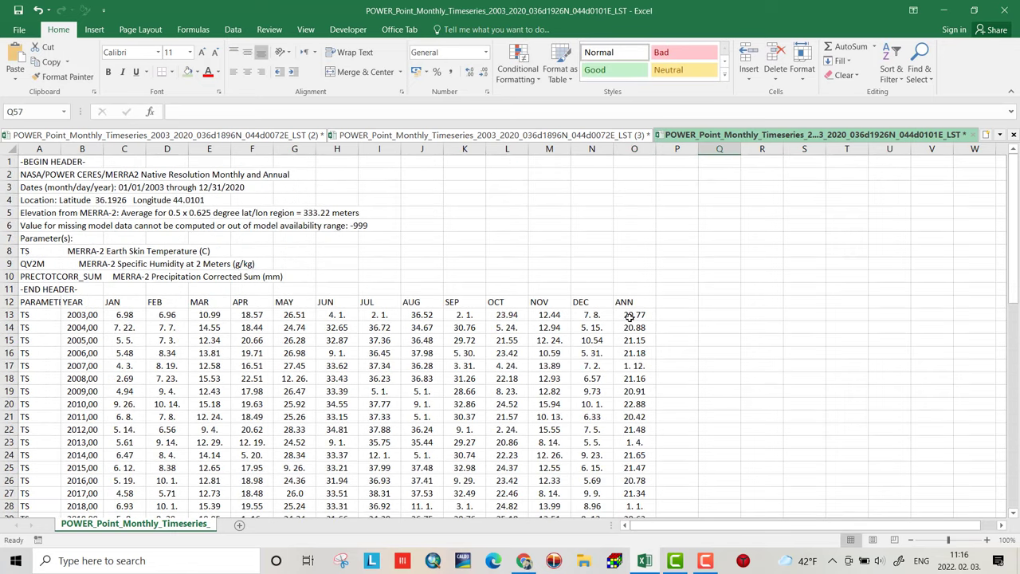
pyautogui.moveTo(630, 315); pyautogui.dragTo(638, 469)
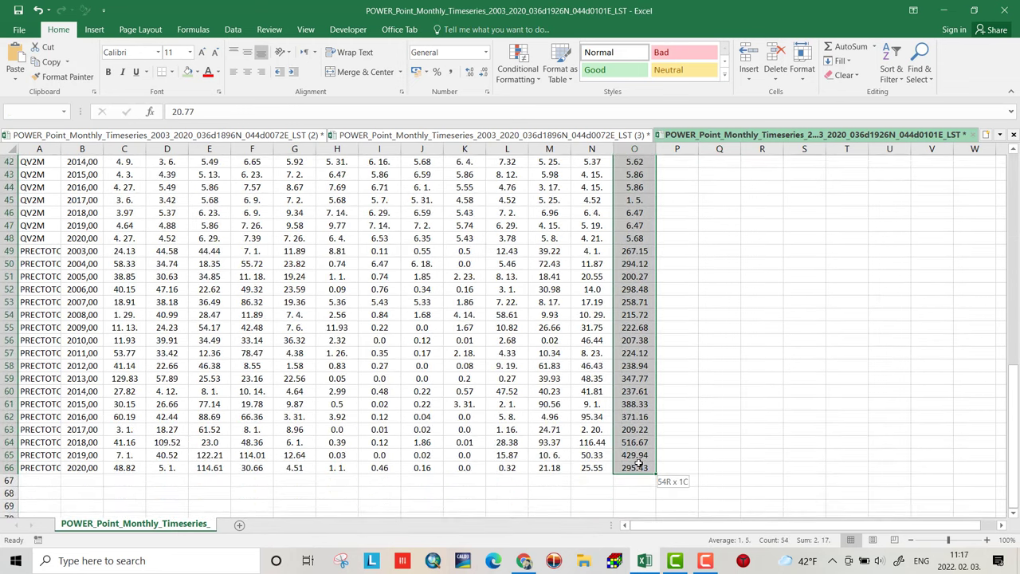
pyautogui.rightClick(630, 296)
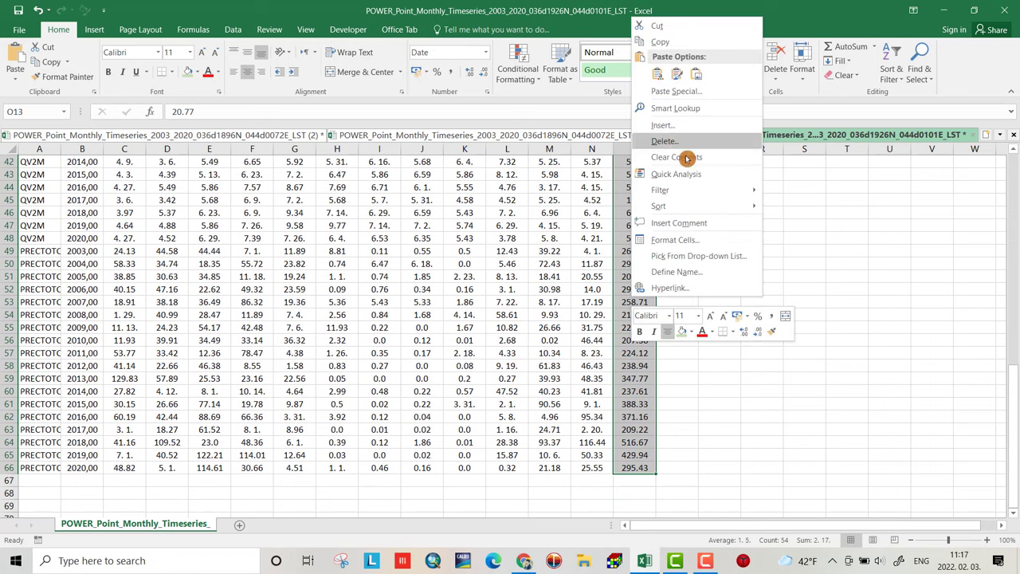
pyautogui.click(675, 239)
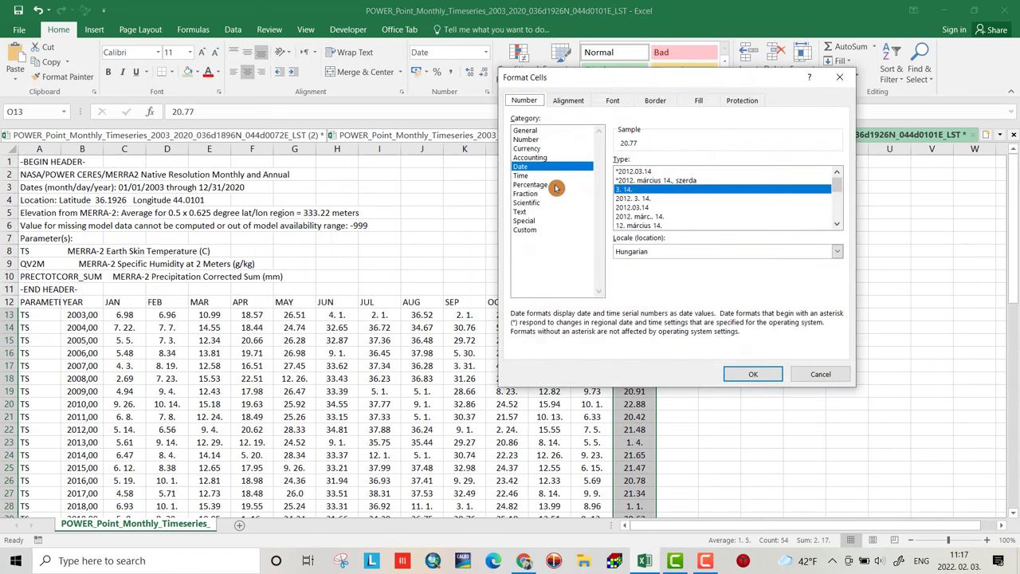
pyautogui.click(523, 140)
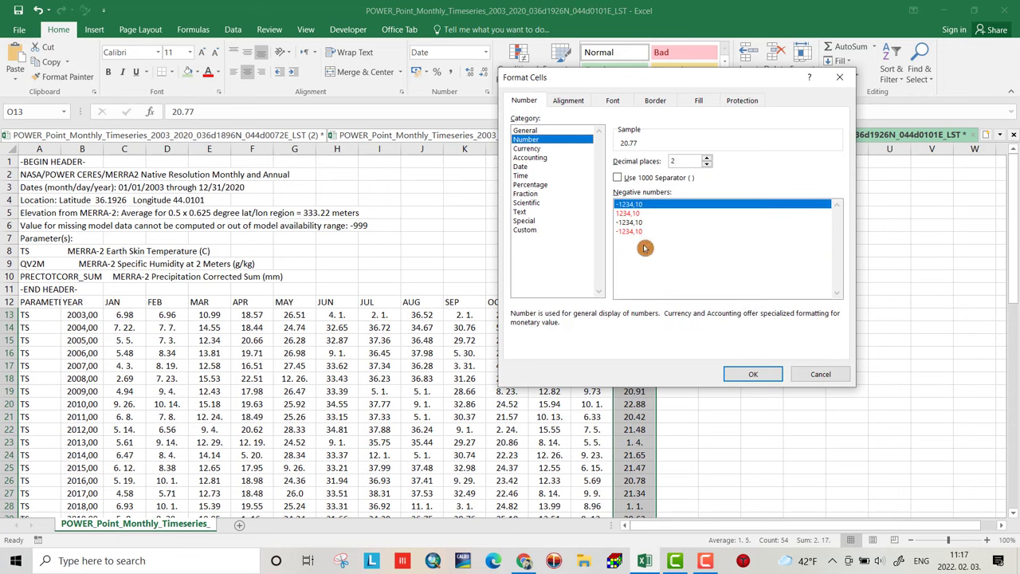
pyautogui.click(753, 374)
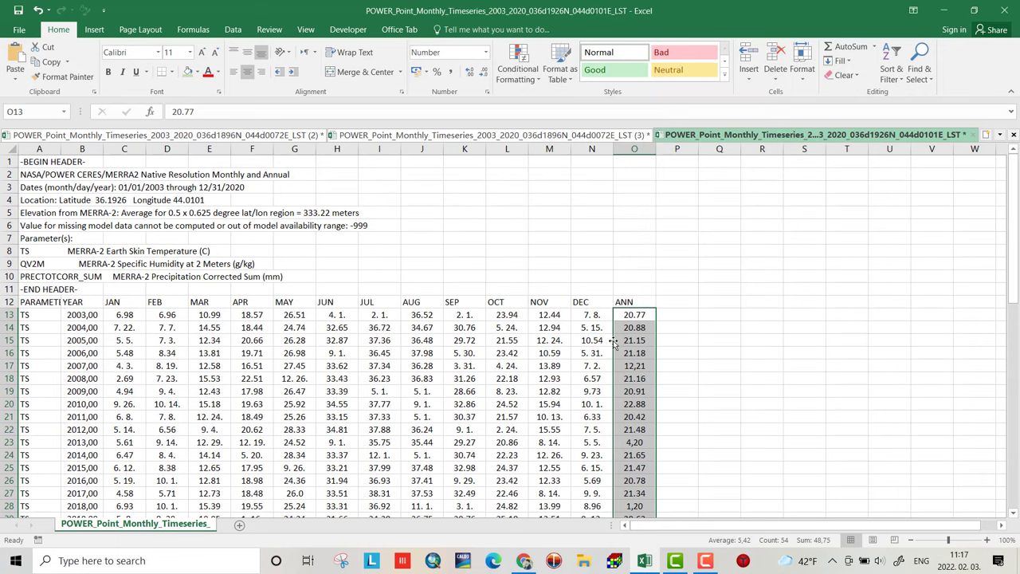
# Step: Correct the TS annual values to 20,1 for 2018 in O28 and 20,4 for 2013 in O23
pyautogui.moveTo(1016, 242); pyautogui.dragTo(1016, 301)
pyautogui.click(637, 303)
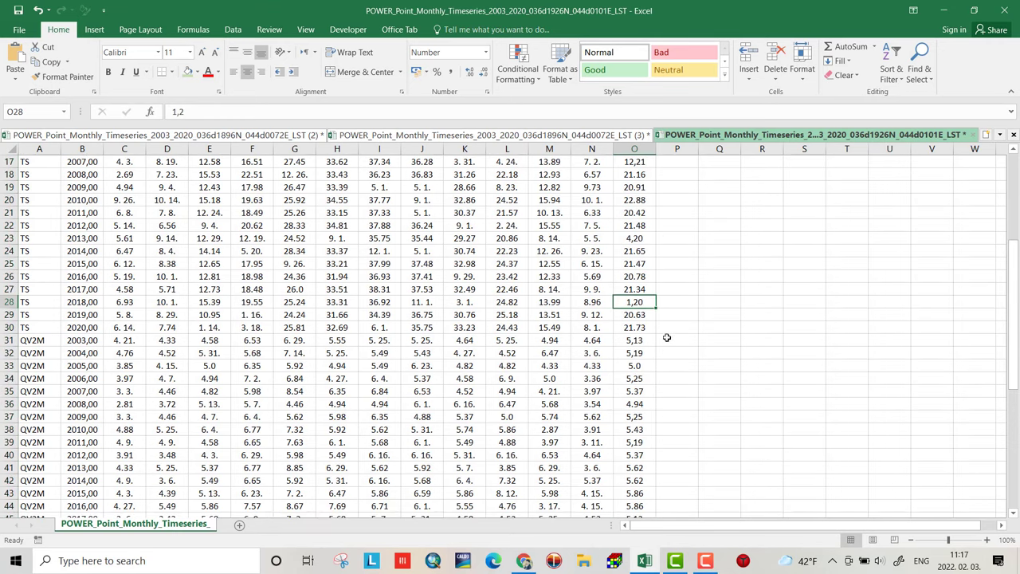
pyautogui.write('20,1')
pyautogui.press('Return')
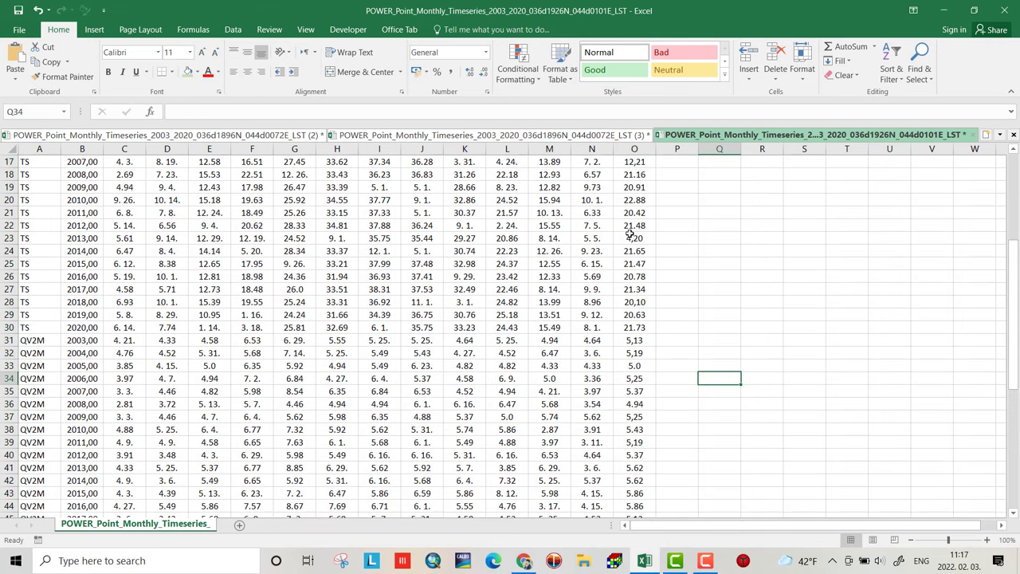
pyautogui.click(634, 238)
pyautogui.write('20,4')
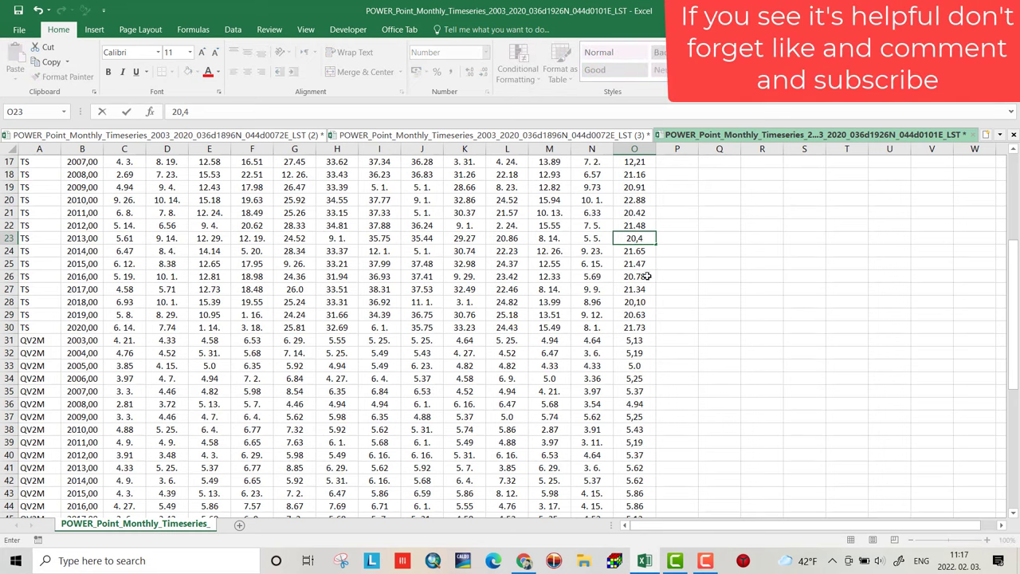
pyautogui.moveTo(647, 276); pyautogui.dragTo(647, 290)
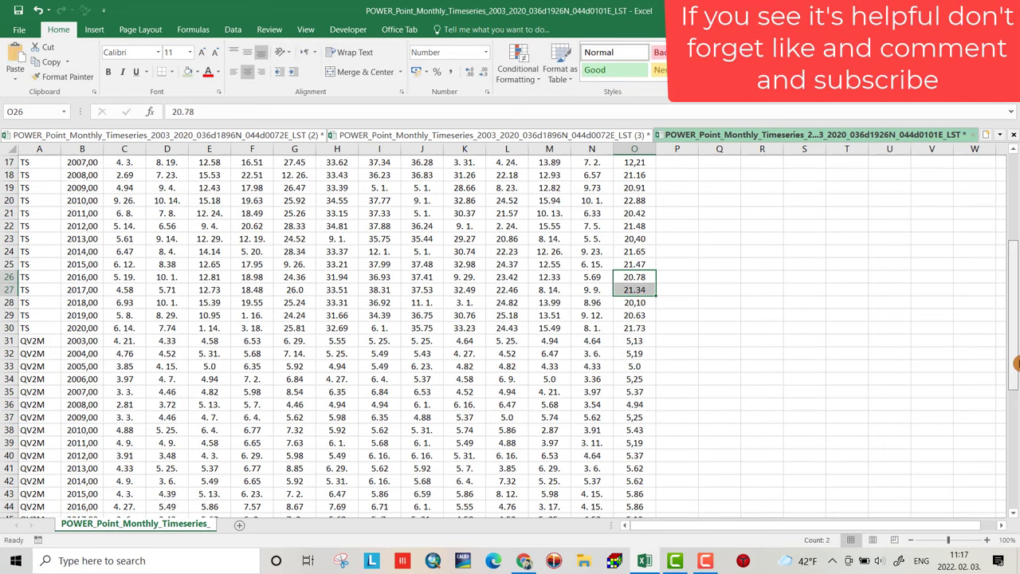
# Step: Replace every period with a comma in the ANN values O13:O66
pyautogui.scroll(5, 992, 221)
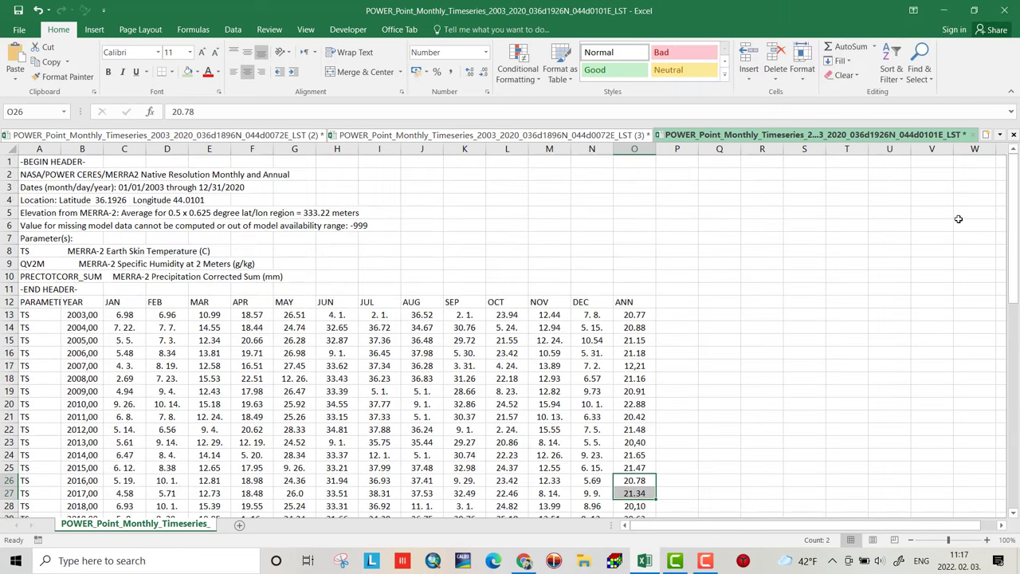
pyautogui.moveTo(634, 315); pyautogui.dragTo(657, 481)
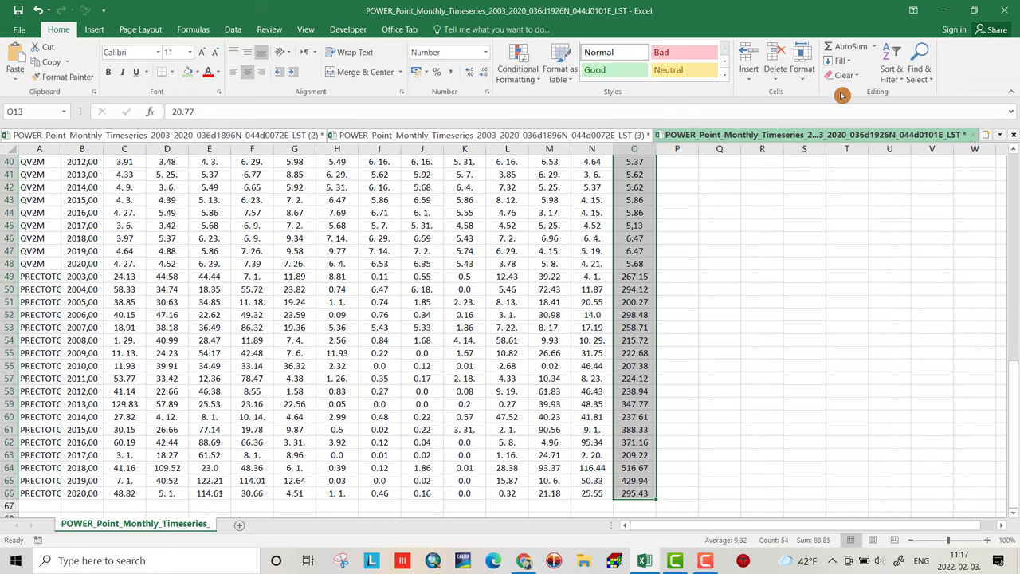
pyautogui.click(908, 64)
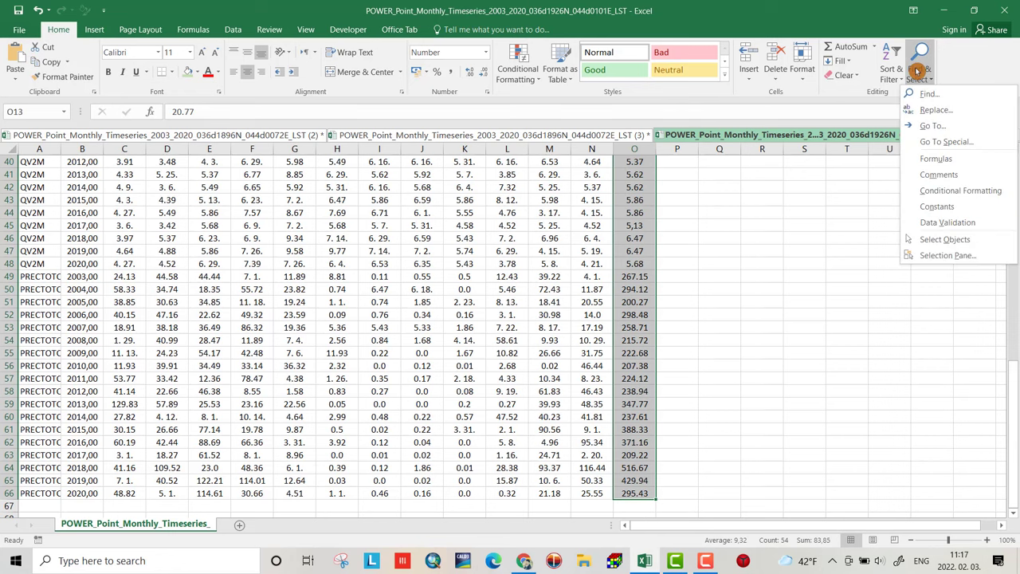
pyautogui.click(936, 111)
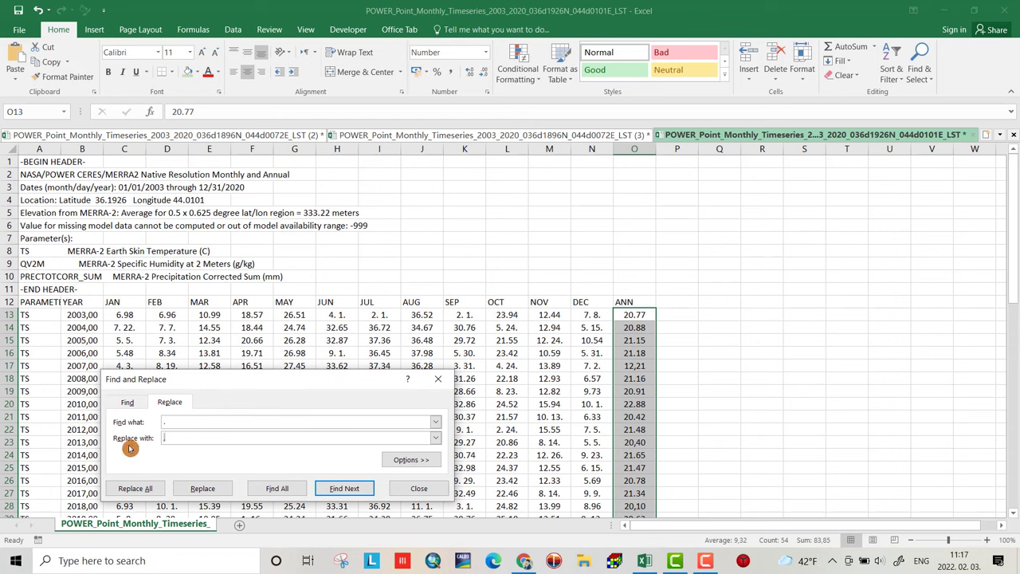
pyautogui.click(182, 441)
pyautogui.write(',')
pyautogui.click(127, 487)
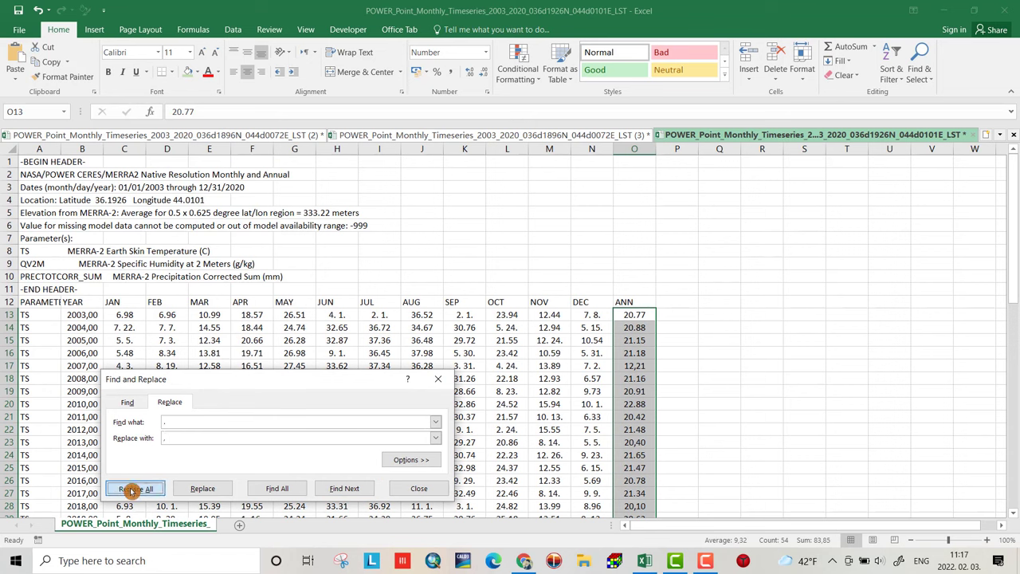
pyautogui.click(516, 318)
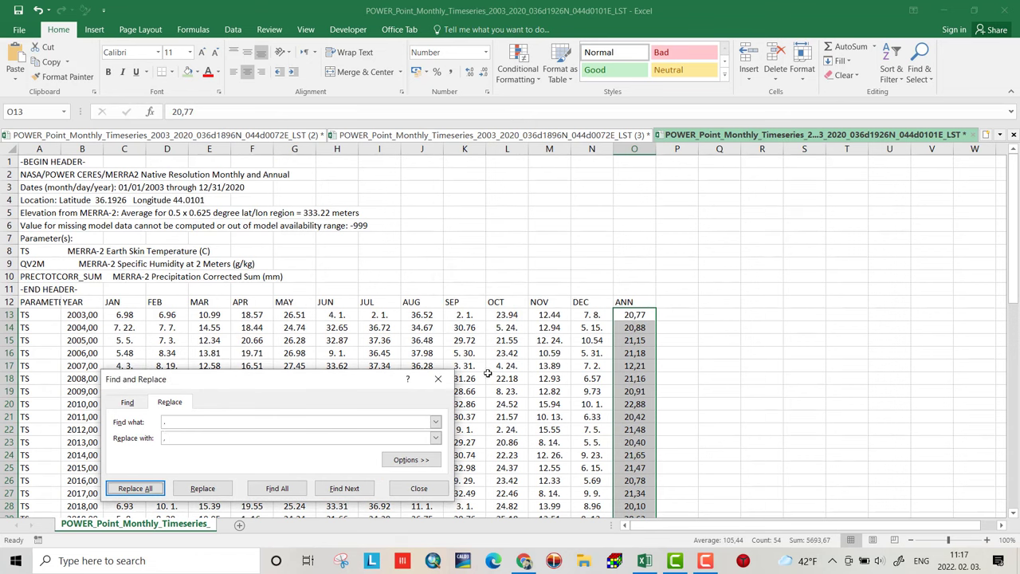
pyautogui.click(141, 488)
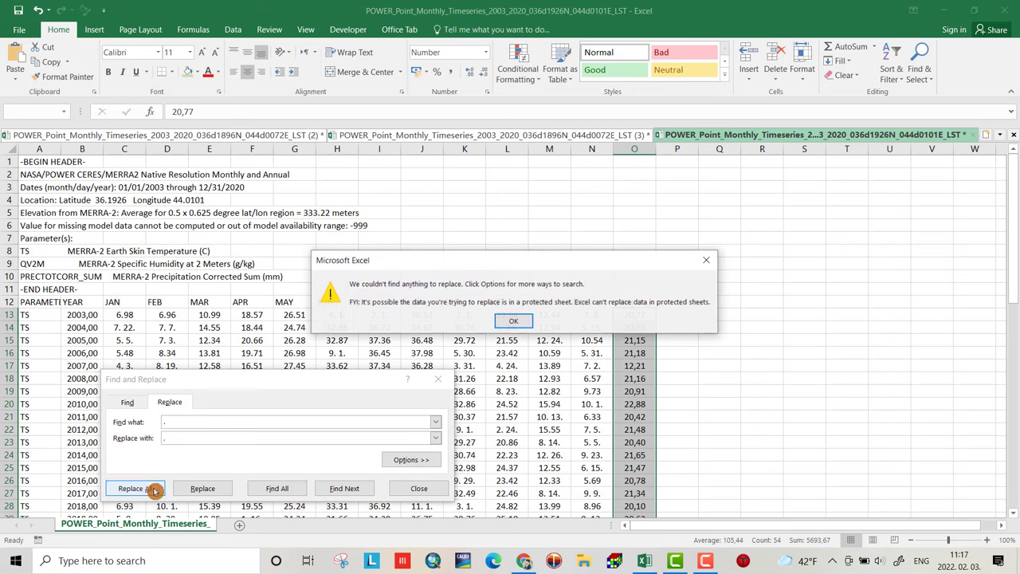
pyautogui.click(535, 326)
pyautogui.click(438, 378)
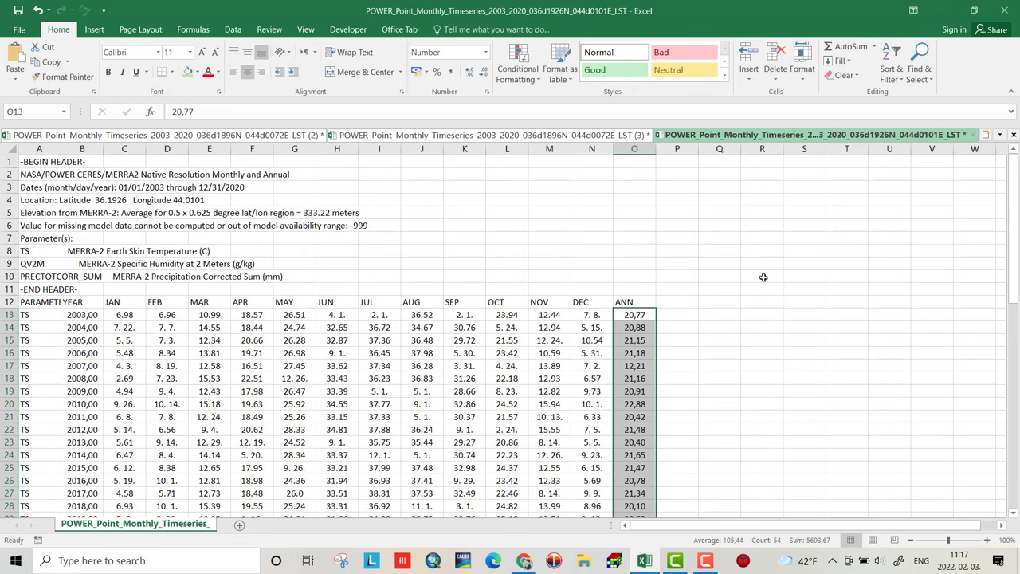
pyautogui.click(783, 272)
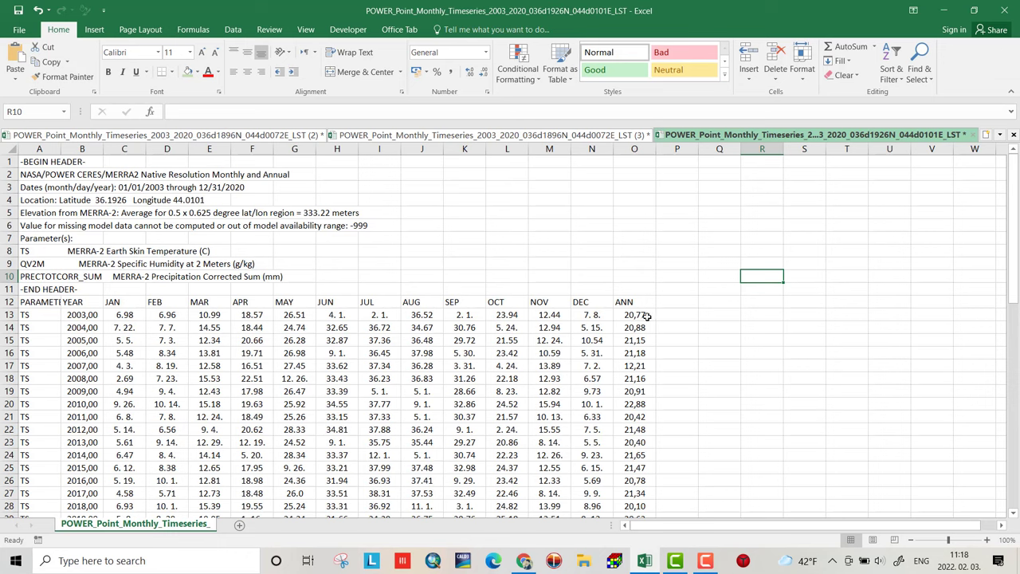
# Step: Insert a scatter chart with straight lines and markers of the TS annual values O13:O30 against the years B13:B30
pyautogui.moveTo(78, 315); pyautogui.dragTo(70, 456)
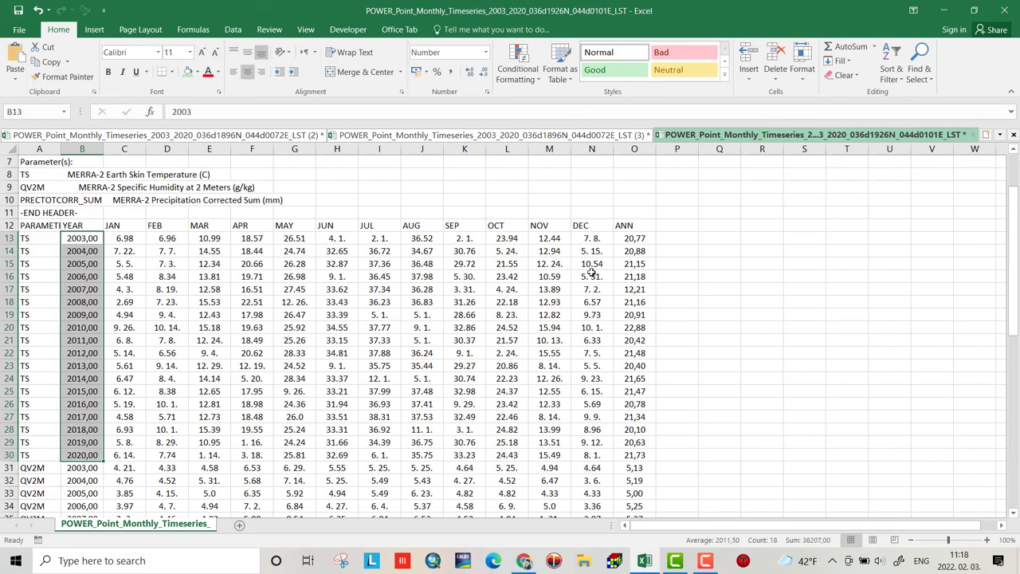
pyautogui.moveTo(629, 237); pyautogui.dragTo(632, 454)
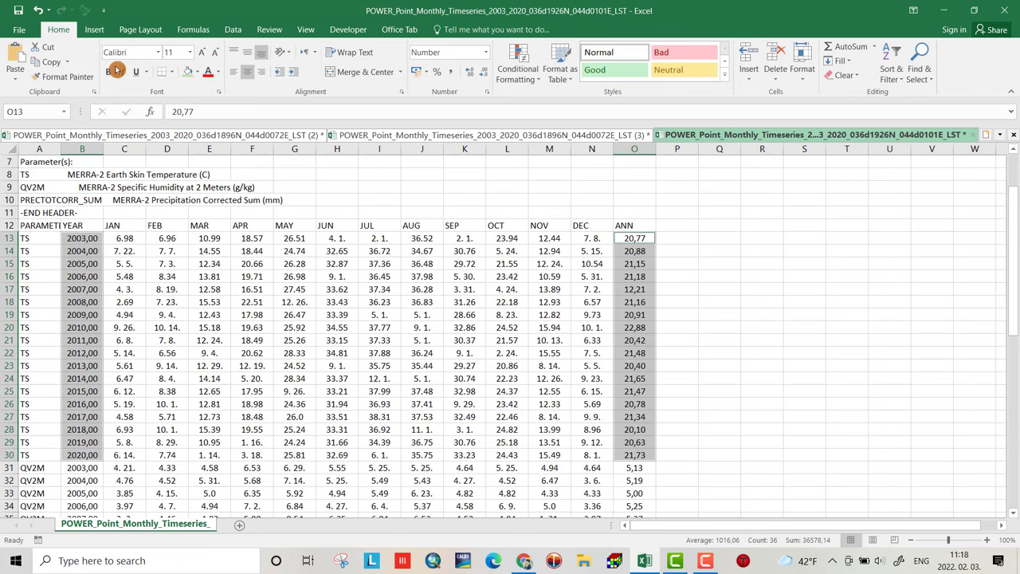
pyautogui.click(94, 29)
pyautogui.click(500, 76)
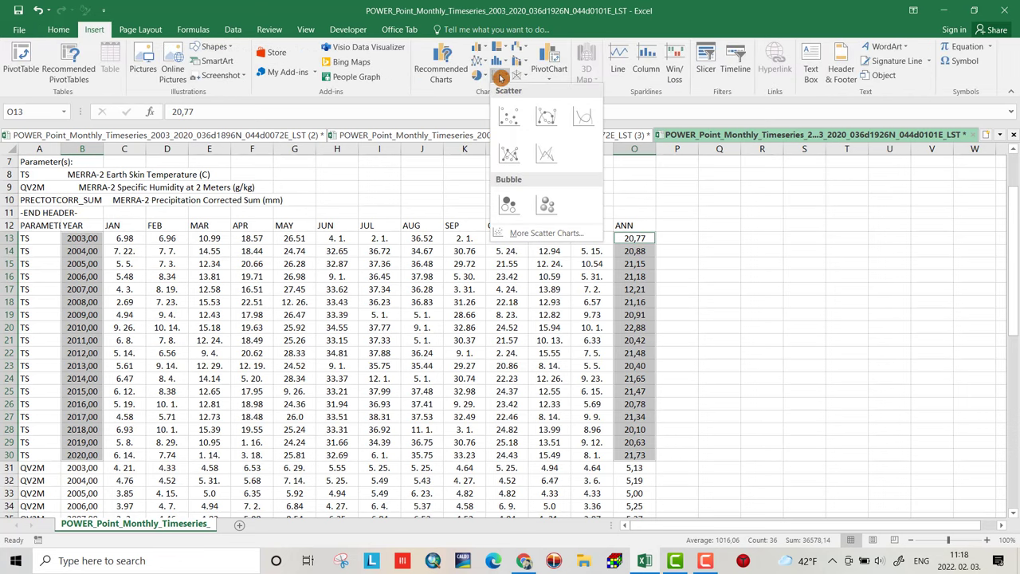
pyautogui.click(508, 153)
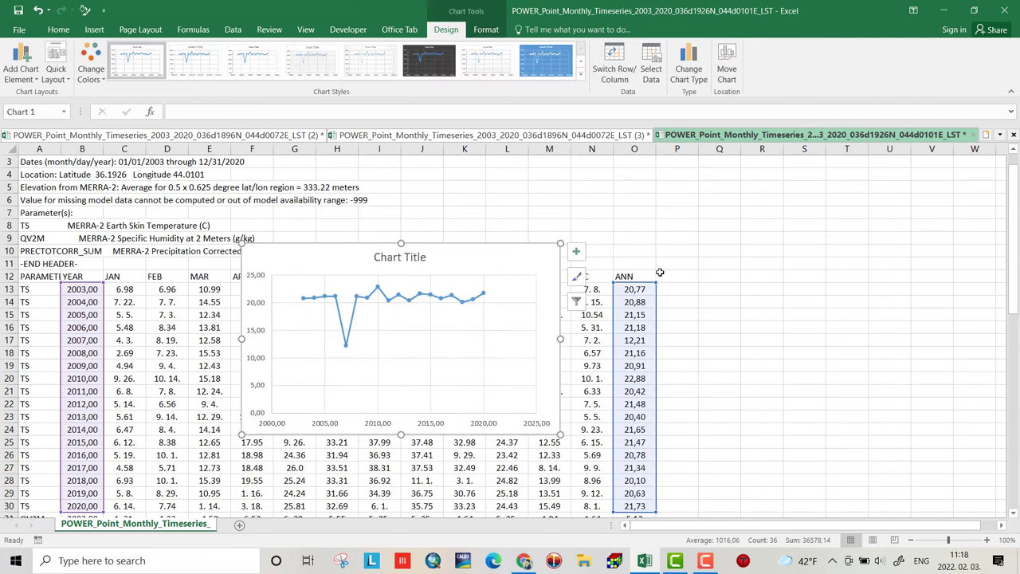
# Step: Correct the TS annual value for 2007 in O17 to 21,12
pyautogui.click(636, 337)
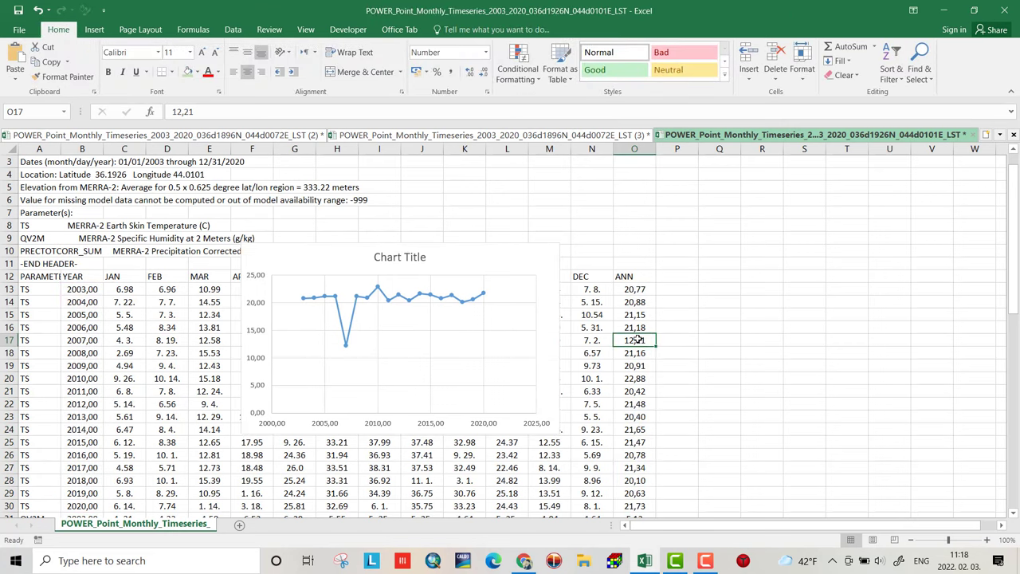
pyautogui.write('21,12')
pyautogui.press('Return')
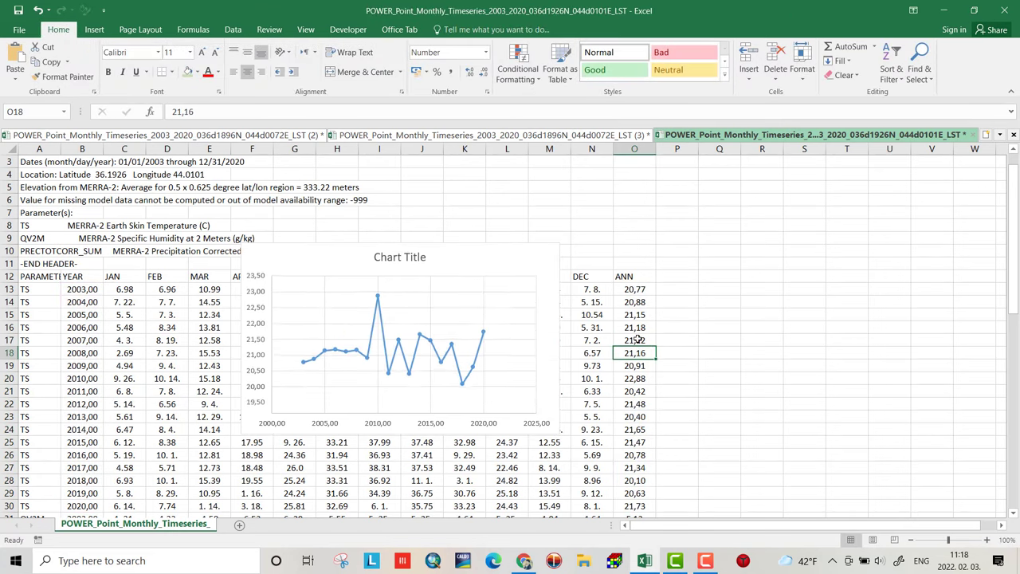
# Step: Move the TS chart off the data into the empty columns beside the ANN column
pyautogui.moveTo(479, 264); pyautogui.dragTo(906, 199)
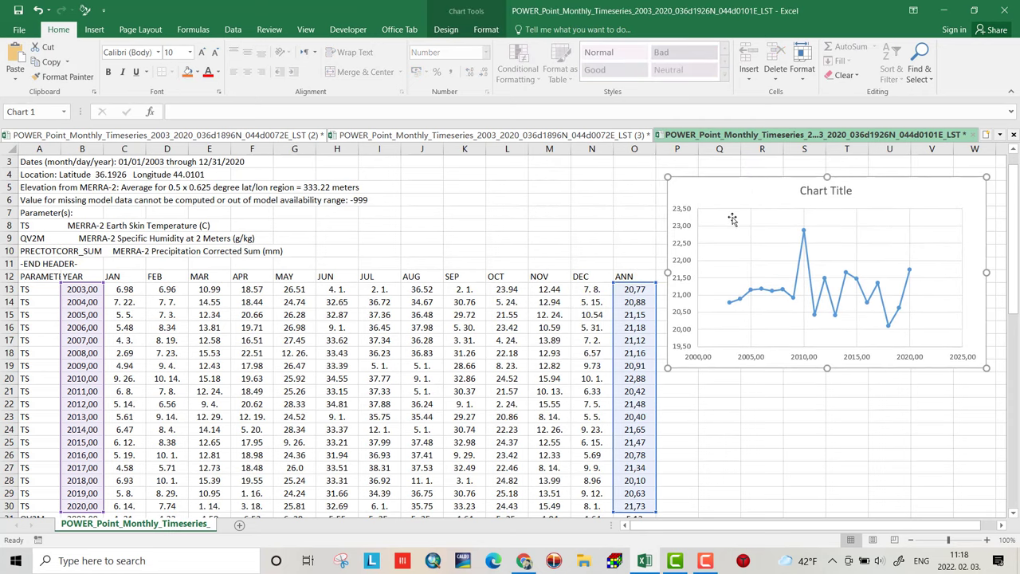
pyautogui.click(692, 250)
pyautogui.click(682, 295)
pyautogui.click(842, 266)
pyautogui.moveTo(1015, 239)
pyautogui.mouseDown()
pyautogui.moveTo(1016, 298)
pyautogui.moveTo(1016, 232)
pyautogui.mouseUp()
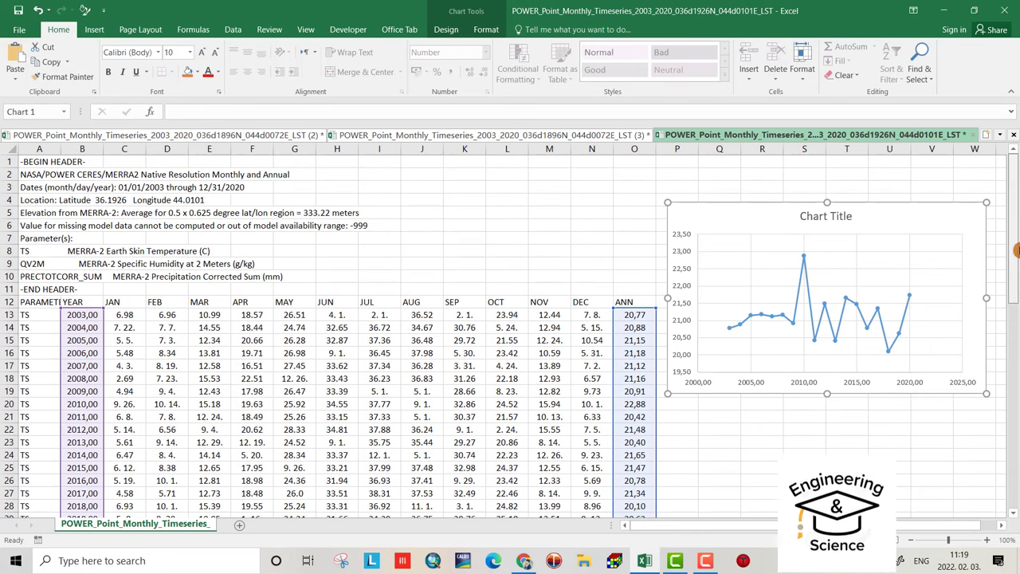
# Step: Insert a scatter chart with straight lines and markers of the QV2M annual values O31:O48 against the years B31:B48
pyautogui.scroll(-6, 1017, 250)
pyautogui.moveTo(82, 310); pyautogui.dragTo(66, 444)
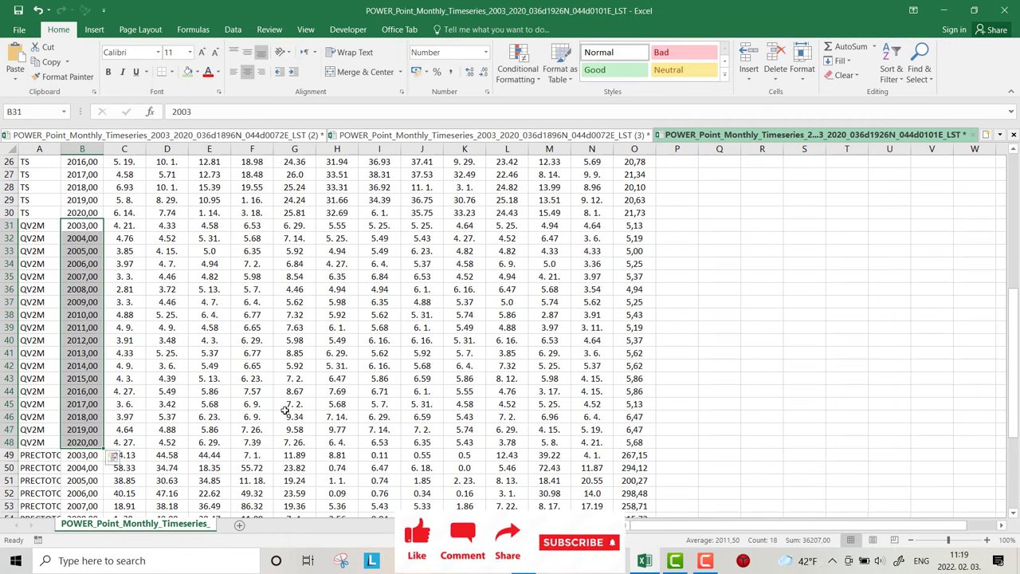
pyautogui.moveTo(635, 226); pyautogui.dragTo(635, 441)
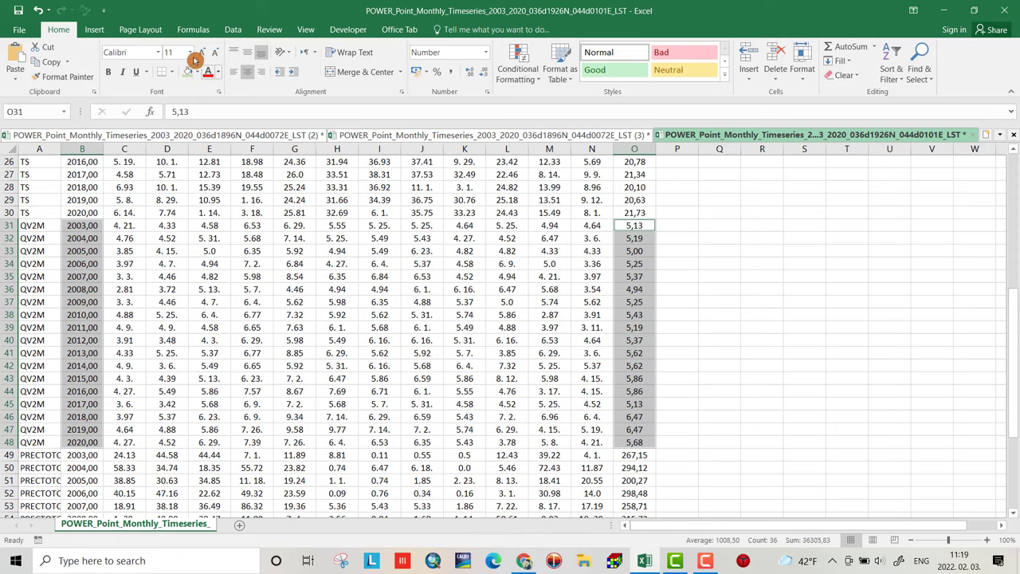
pyautogui.click(94, 30)
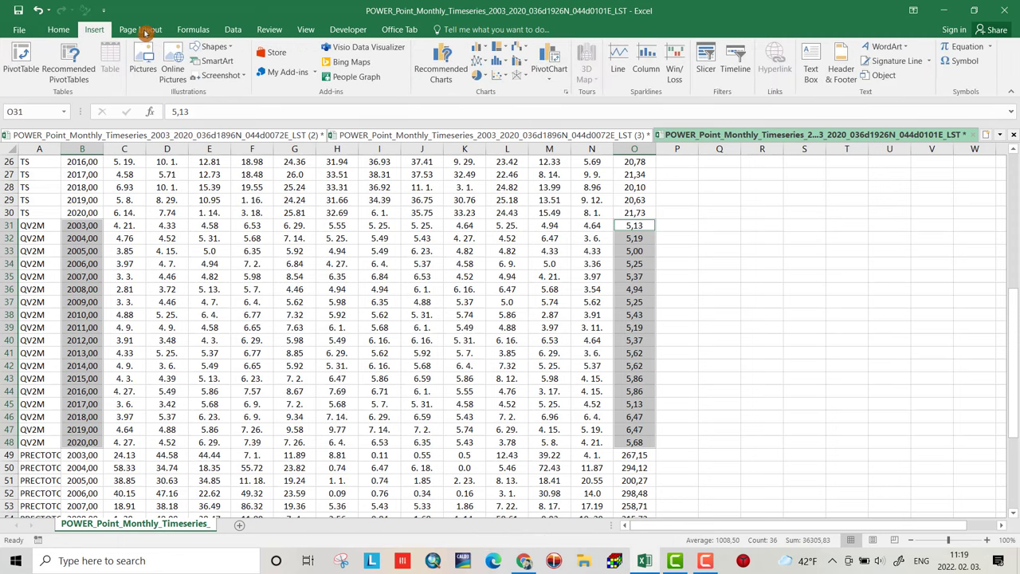
pyautogui.click(498, 75)
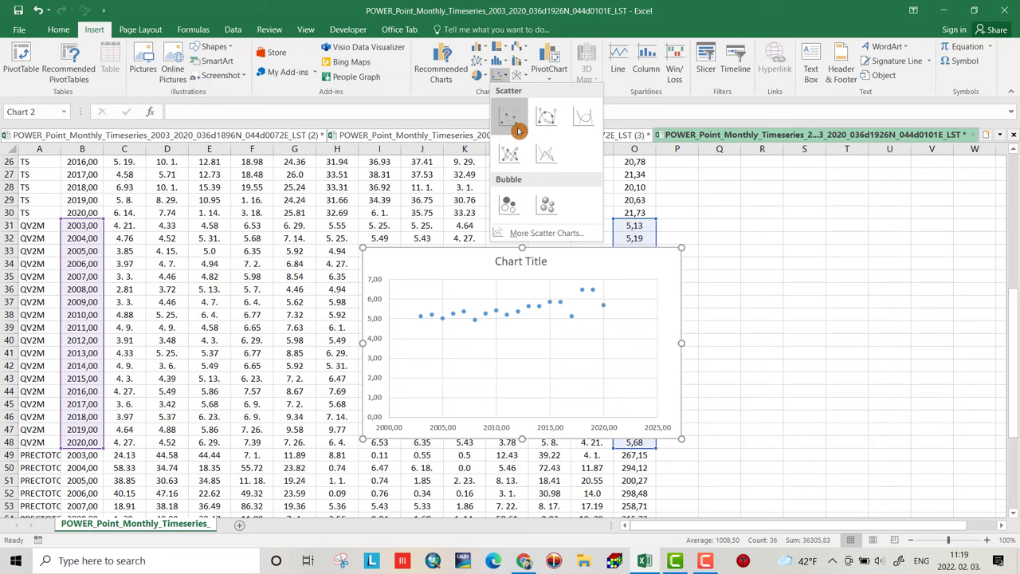
pyautogui.click(516, 157)
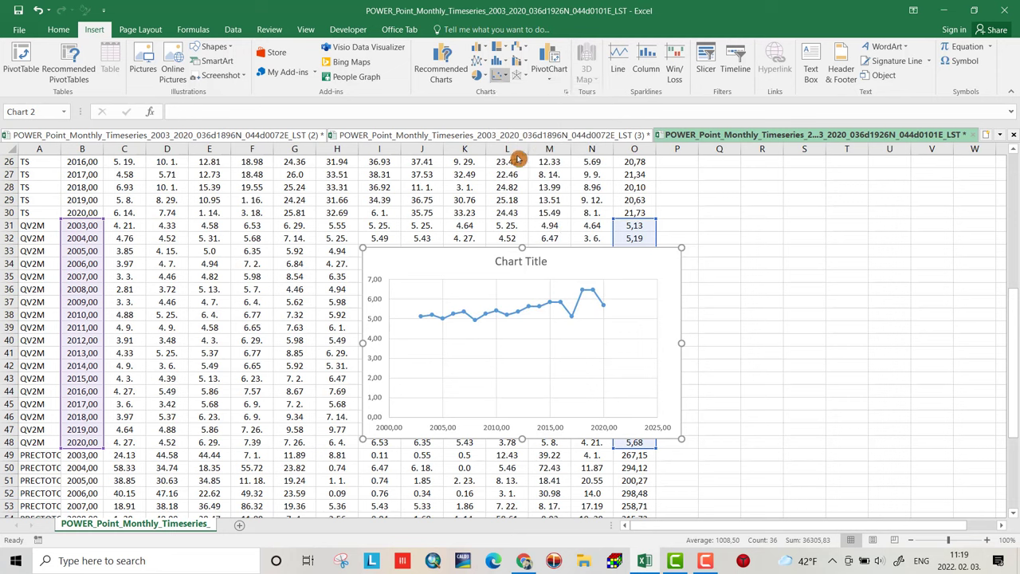
# Step: Move the QV2M chart into the empty columns beside its annual values, below the TS chart
pyautogui.moveTo(626, 261); pyautogui.dragTo(941, 218)
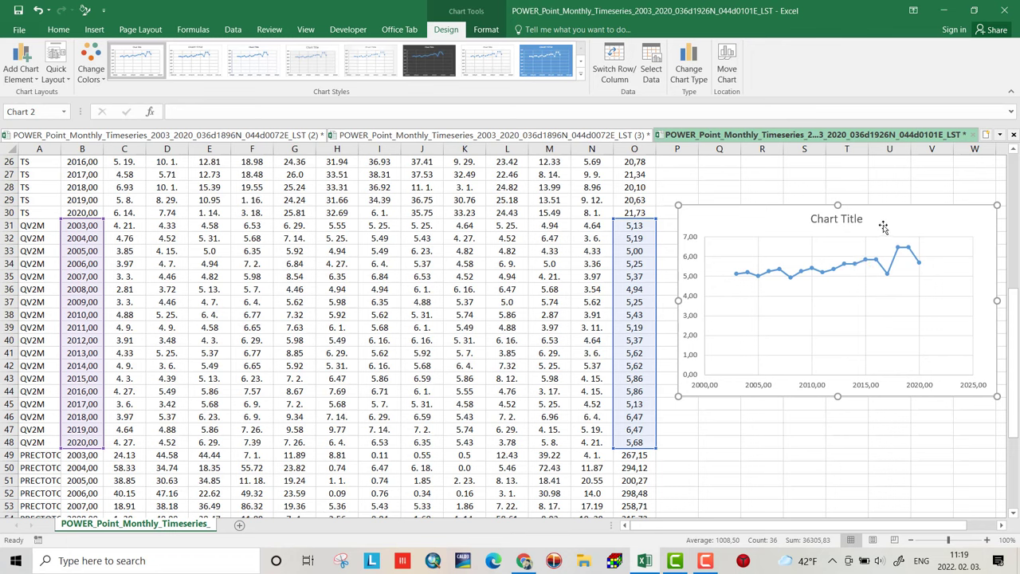
pyautogui.moveTo(948, 220); pyautogui.dragTo(922, 208)
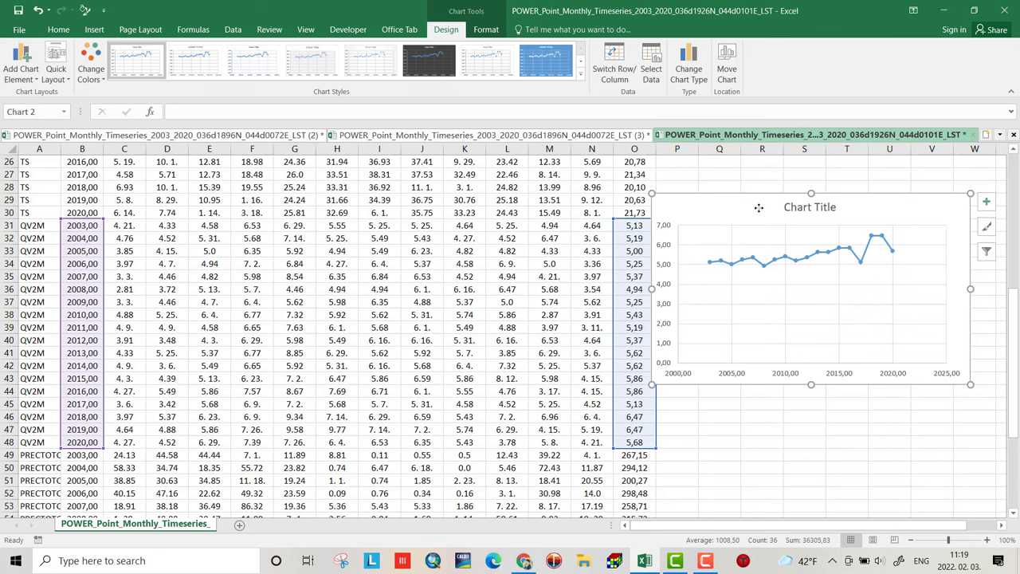
pyautogui.moveTo(761, 208); pyautogui.dragTo(786, 195)
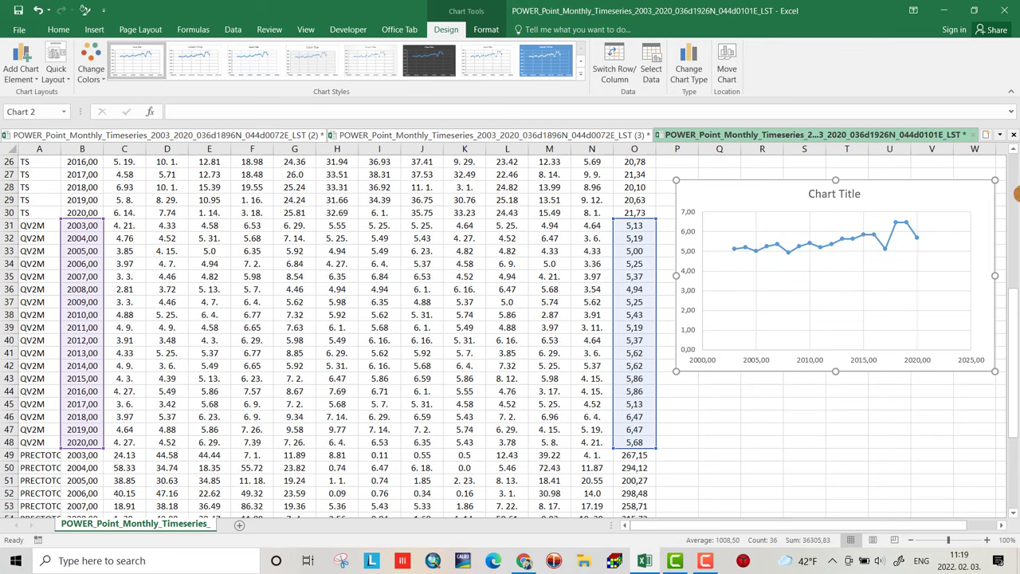
pyautogui.moveTo(1011, 304); pyautogui.dragTo(999, 194)
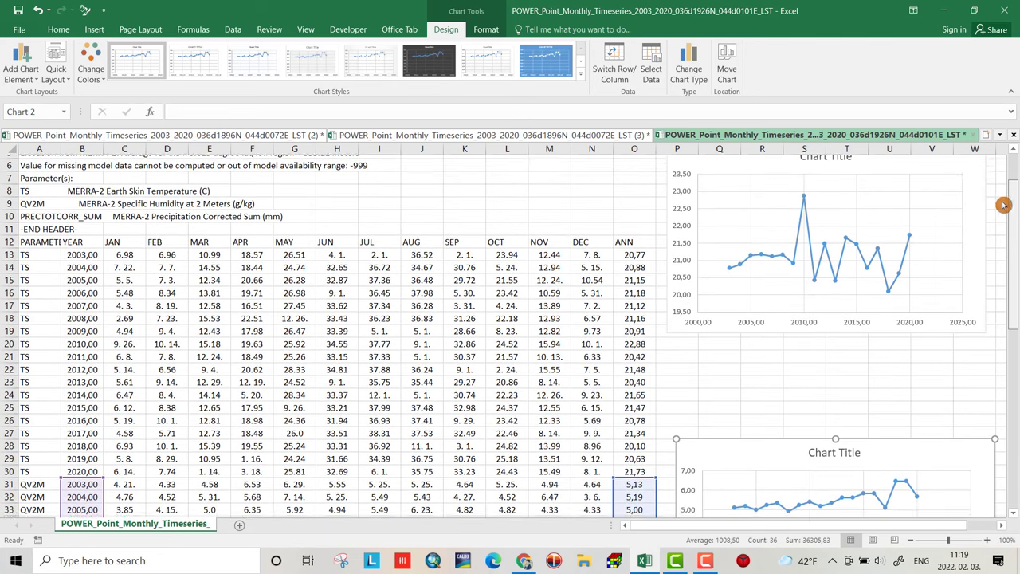
# Step: Chart the PRECTOTCORR_SUM annual values O49:O66 against years B49:B66 as a scatter with smooth lines and markers, placed below the QV2M chart
pyautogui.scroll(-11, 998, 193)
pyautogui.moveTo(71, 288); pyautogui.dragTo(83, 493)
pyautogui.click(78, 287)
pyautogui.moveTo(78, 287); pyautogui.dragTo(84, 509)
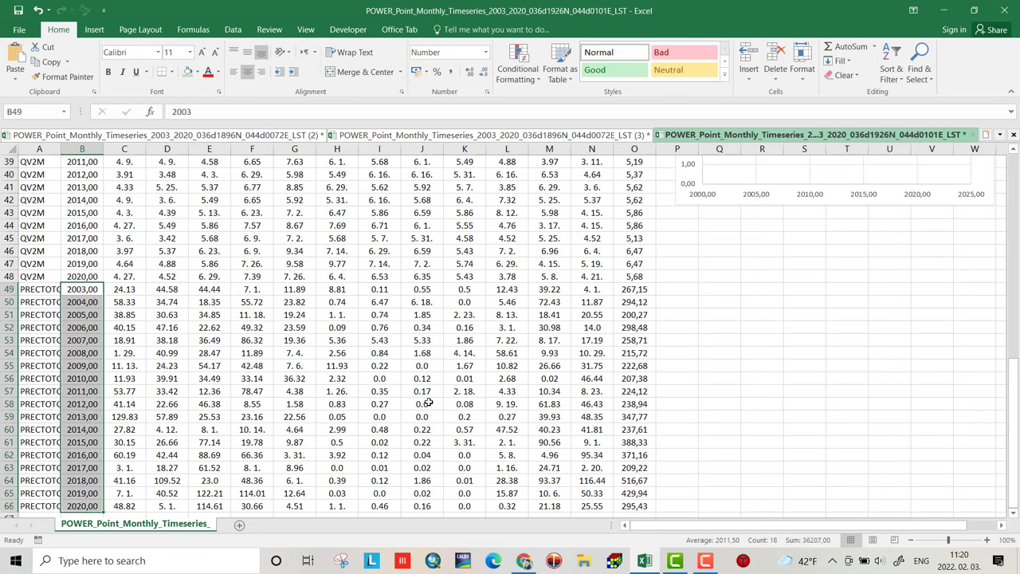
pyautogui.moveTo(635, 289); pyautogui.dragTo(633, 498)
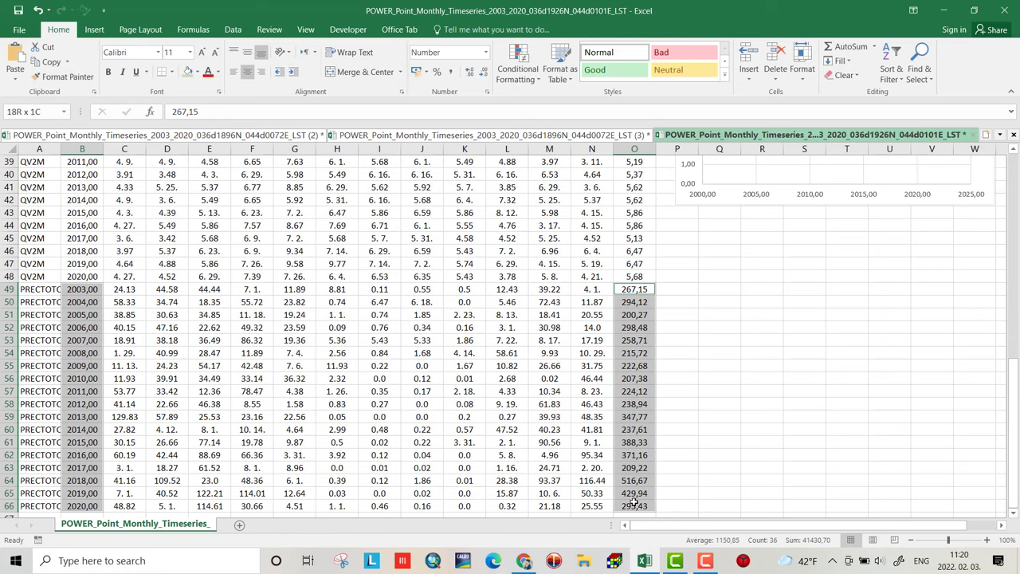
pyautogui.click(94, 29)
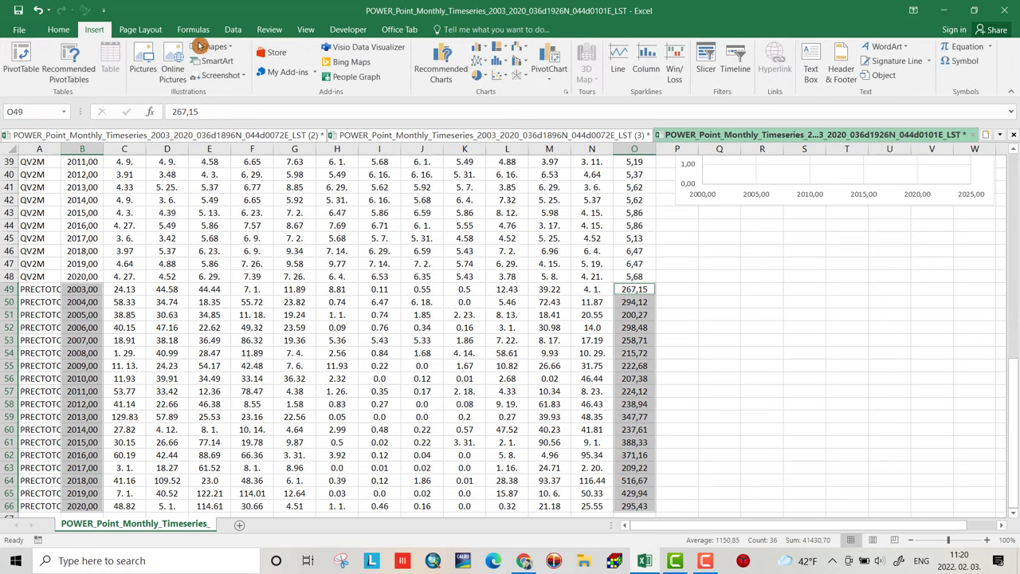
pyautogui.click(499, 75)
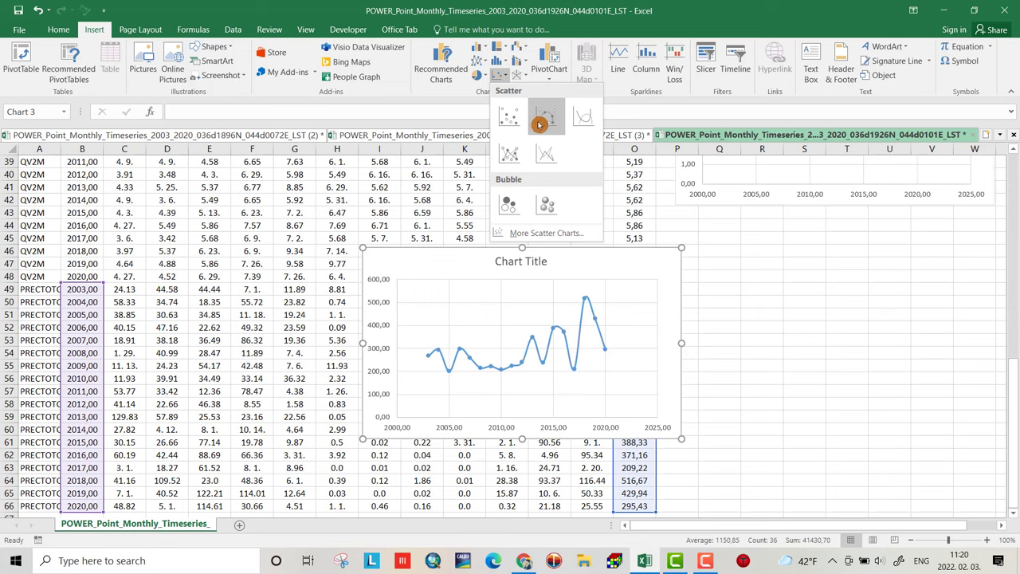
pyautogui.click(540, 125)
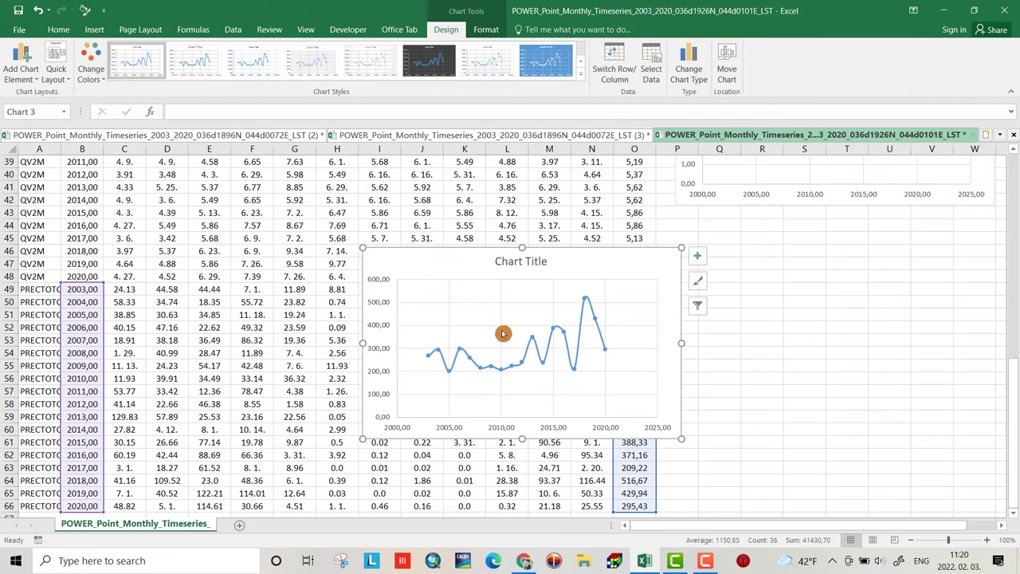
pyautogui.moveTo(582, 269); pyautogui.dragTo(865, 234)
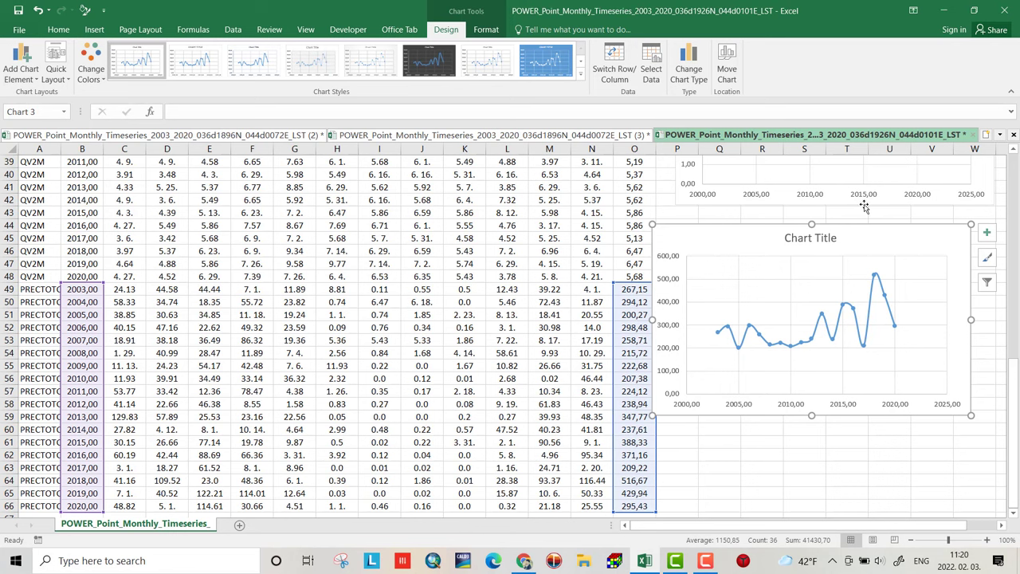